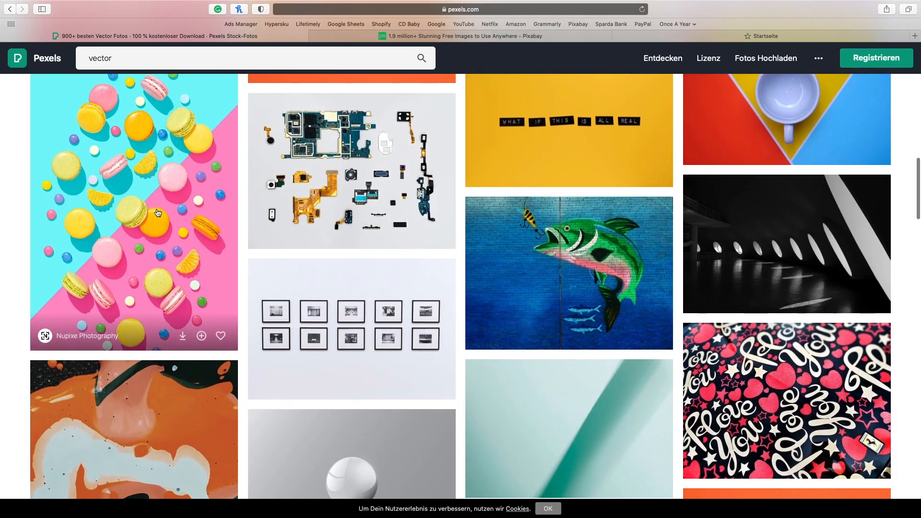
- Download the colourful macarons photo from the vector search results, close it and look through more results
click(158, 213)
click(673, 62)
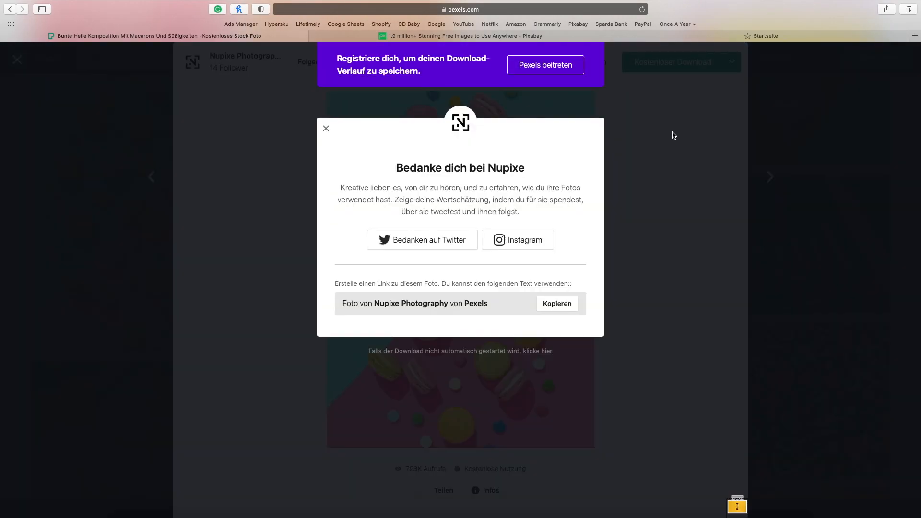
click(673, 136)
click(787, 154)
scroll(758, 187, down, 20)
click(491, 183)
click(800, 207)
scroll(567, 264, down, 10)
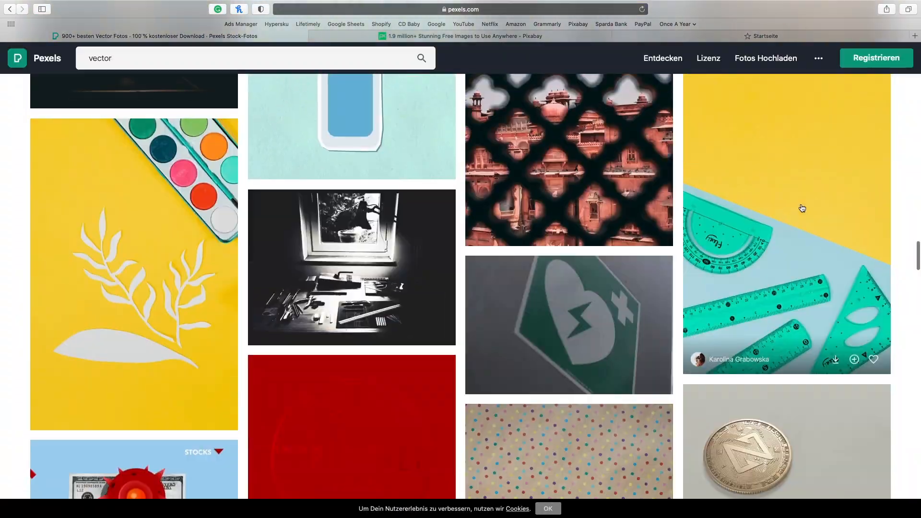
- Switch to Pixabay and limit the search to vector graphics
click(461, 36)
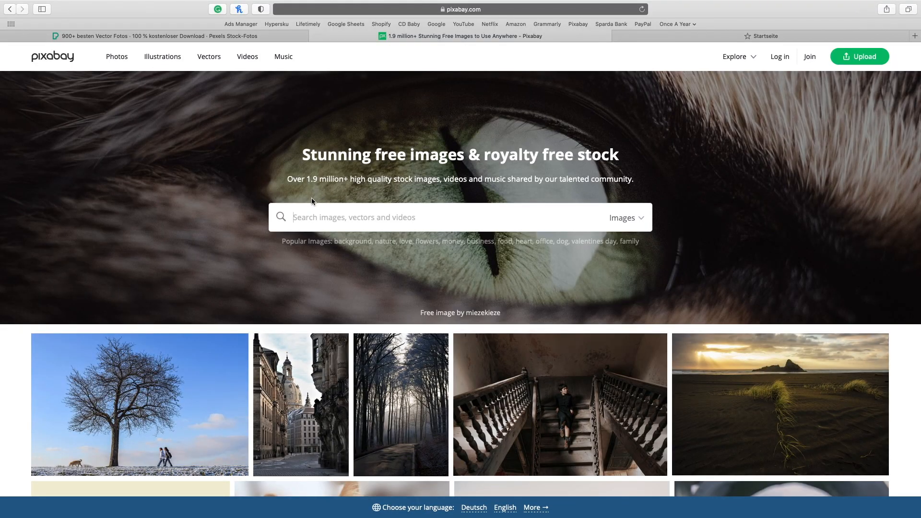
click(619, 217)
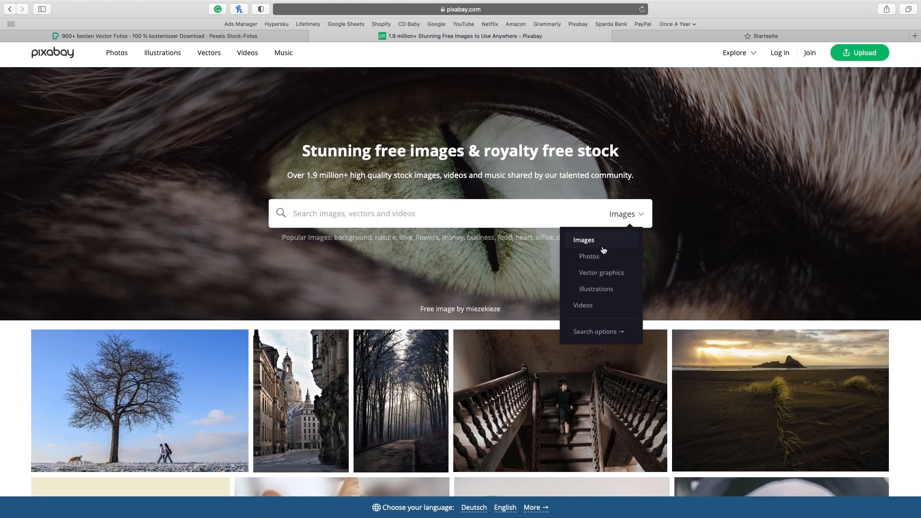
click(594, 273)
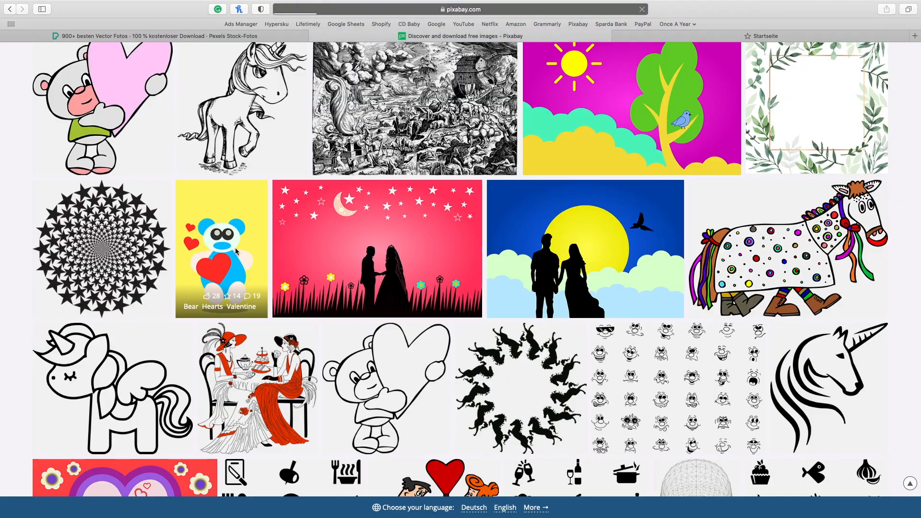
- Open the Bear Hearts Valentine vector graphic and examine its free download formats and sizes
click(235, 248)
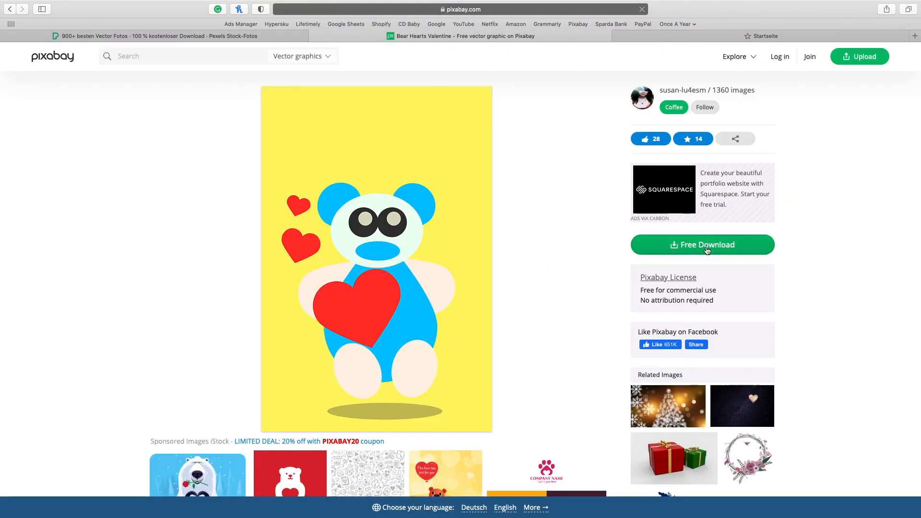
click(708, 245)
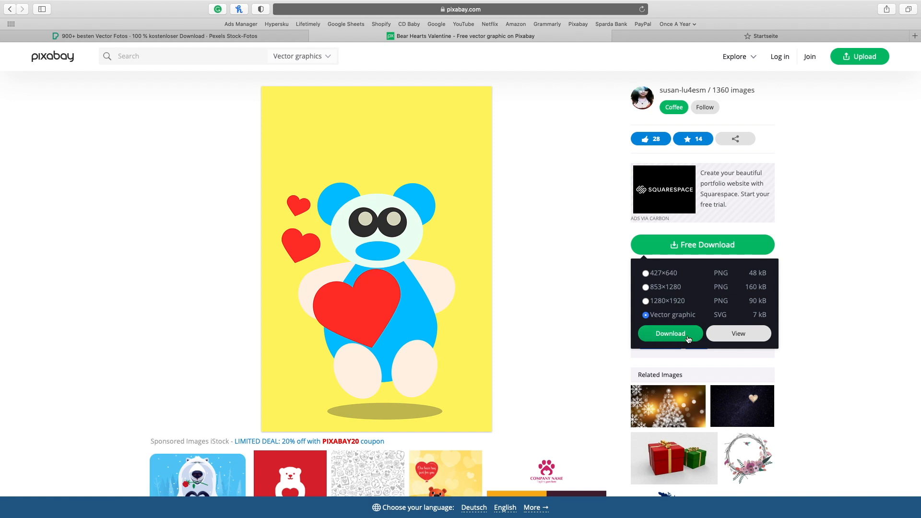
click(683, 289)
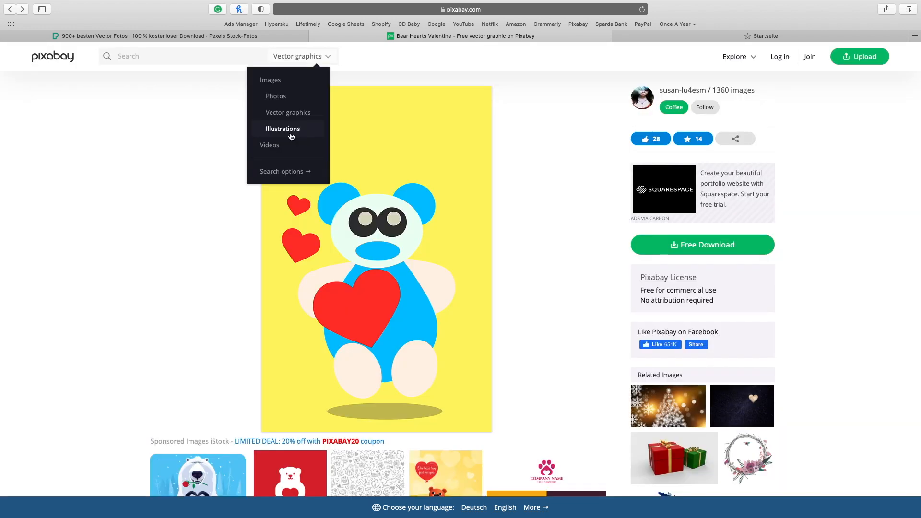
- Find the pink and purple hearts pattern among Pixabay's illustrations and download it
click(289, 134)
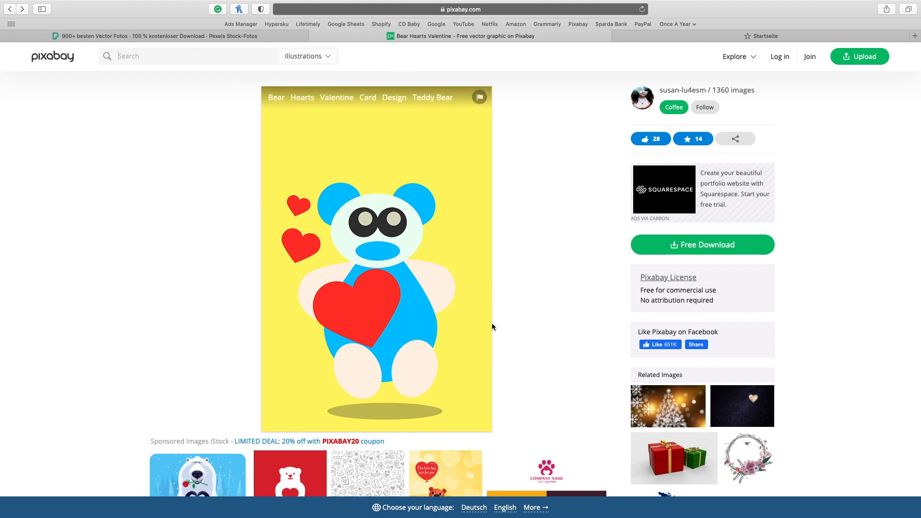
click(42, 56)
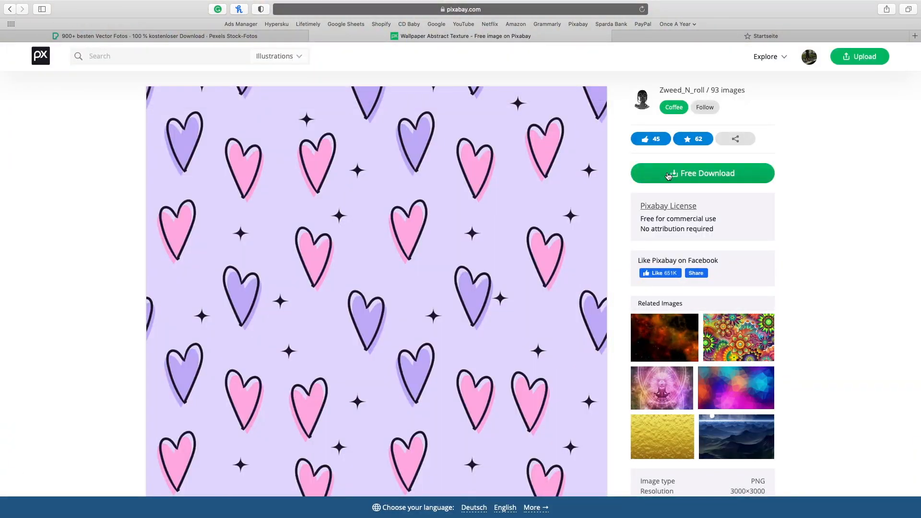
click(668, 176)
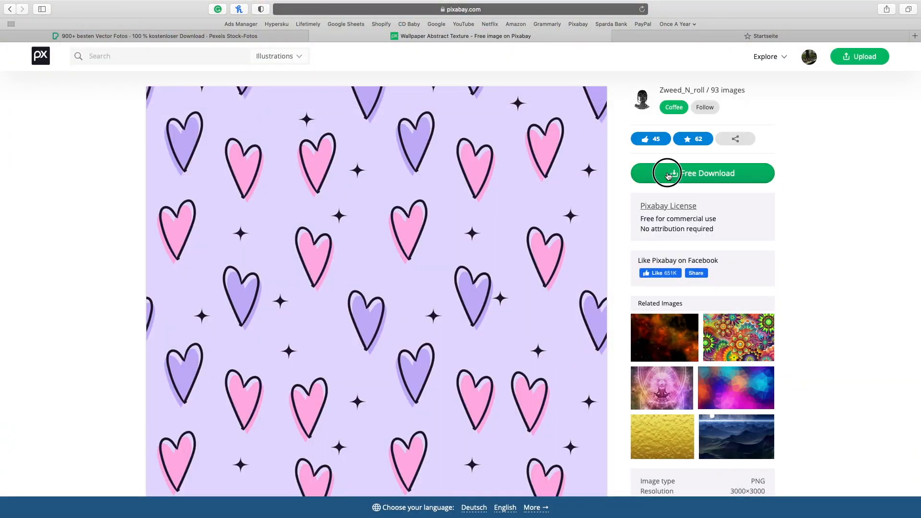
click(672, 267)
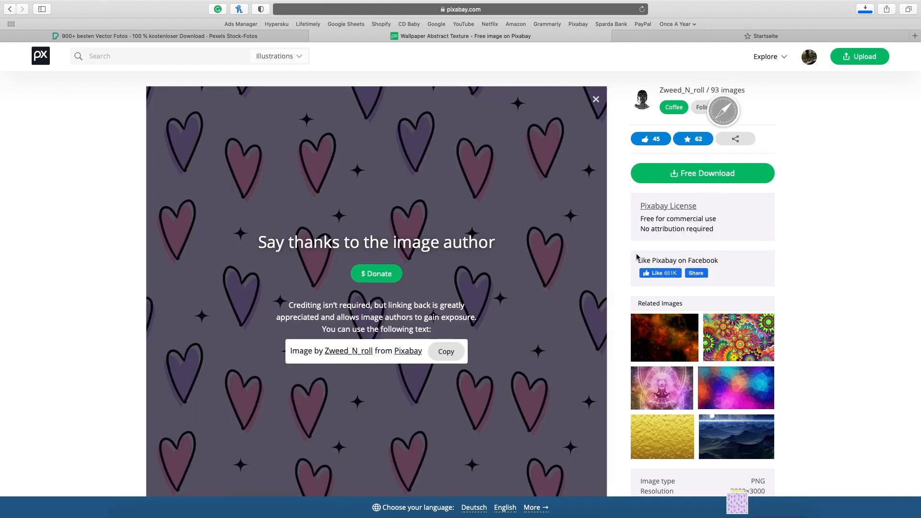
- Switch to Affinity Designer, delete the "1. Finding Images" text line and select "2. Editing the Images"
key(super+Tab)
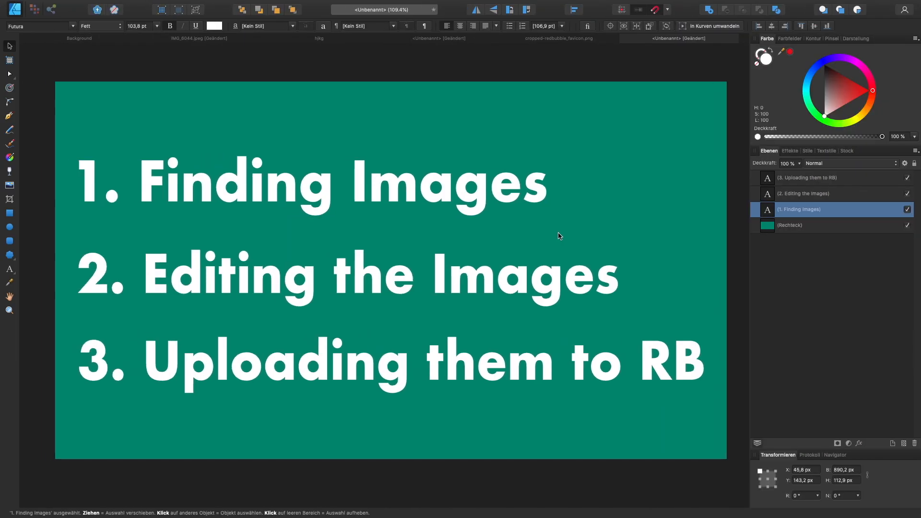
click(469, 208)
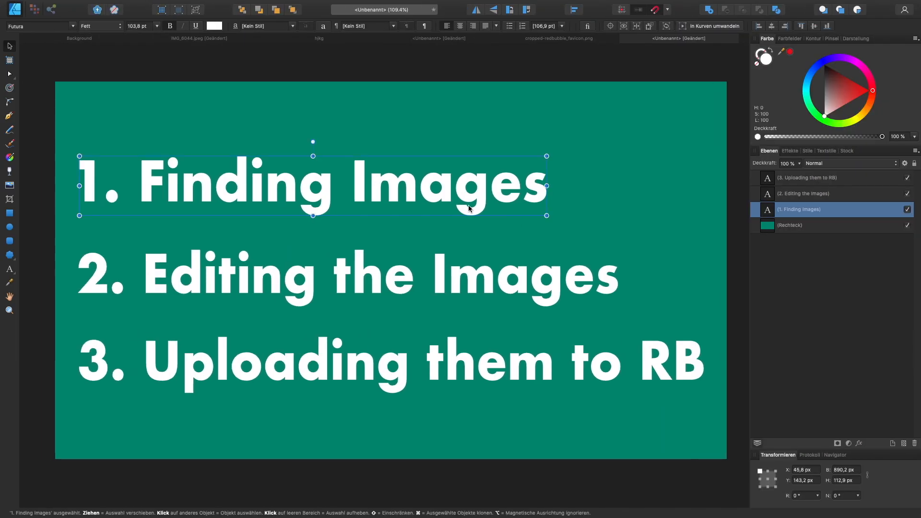
key(Delete)
click(446, 283)
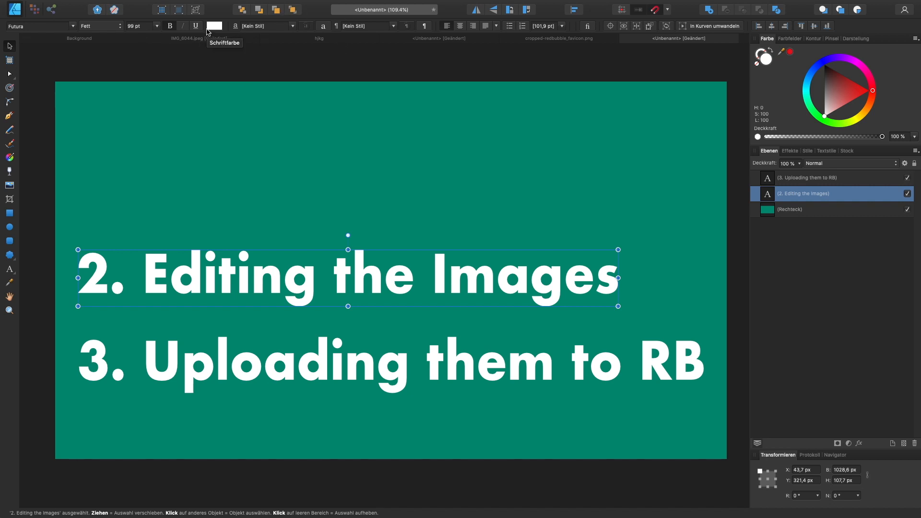
- Return to the browser and open the label photo with its background removed in the remove.bg editor
key(ctrl+Right)
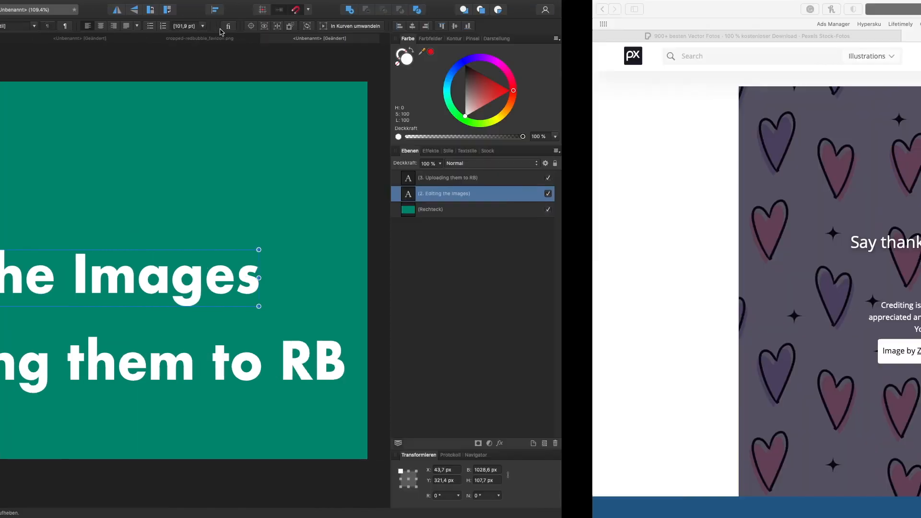
click(629, 35)
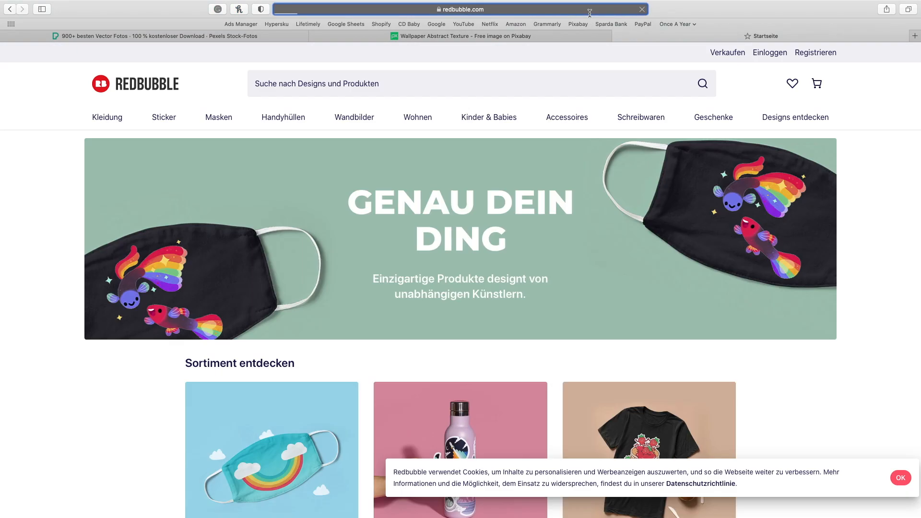
click(590, 10)
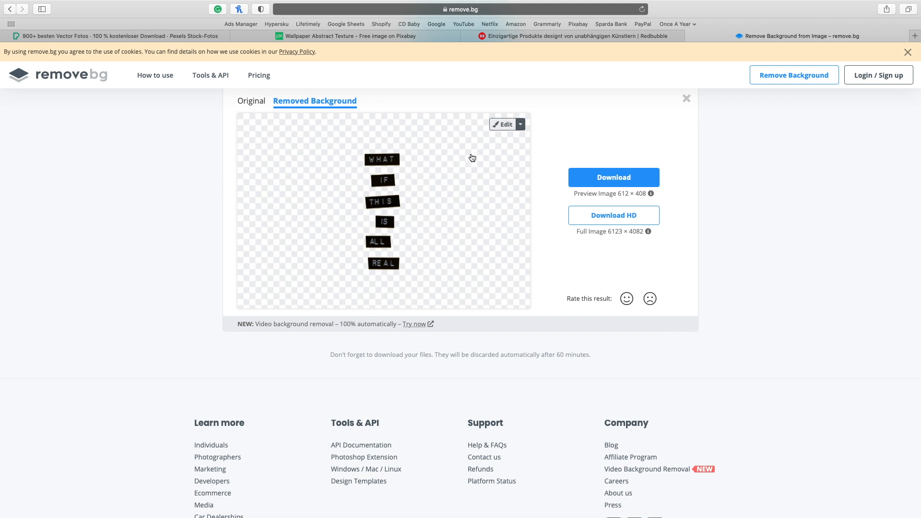
click(505, 126)
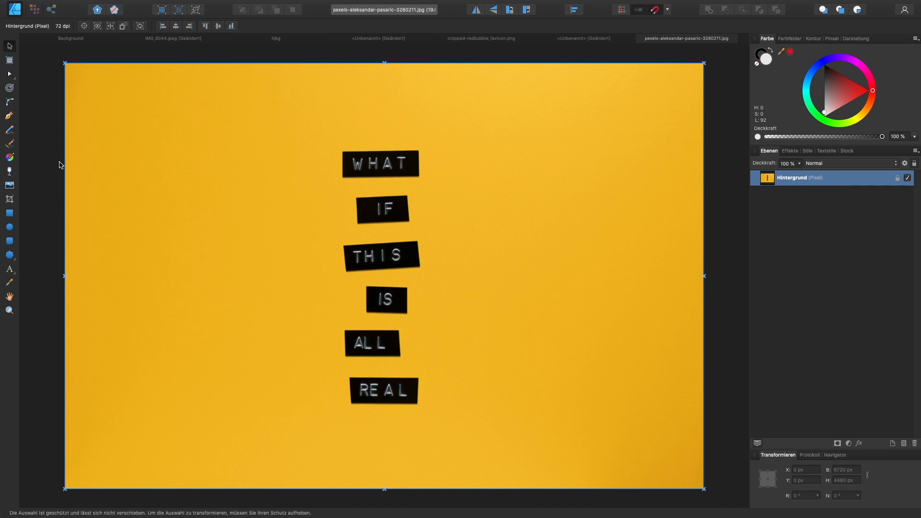
- Select the yellow background of the label photo with the Flood Select tool at 20 % tolerance and delete it
click(35, 10)
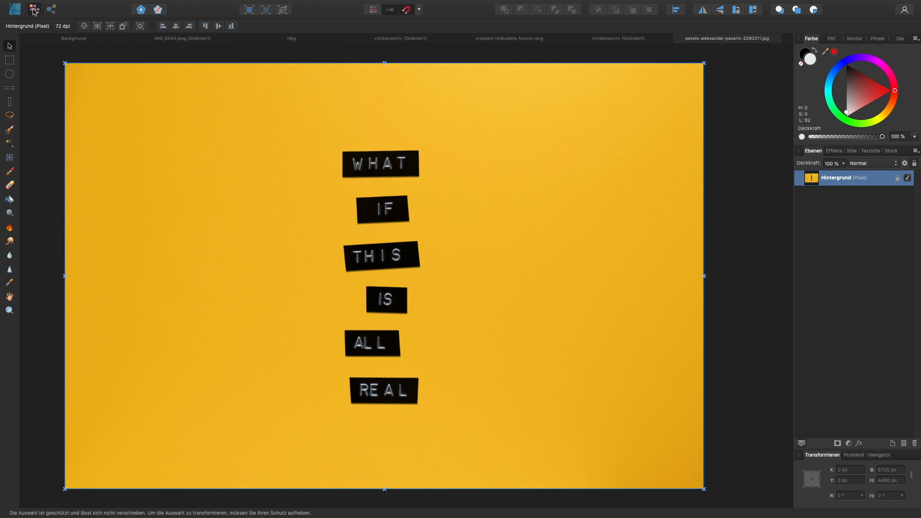
click(9, 143)
click(207, 140)
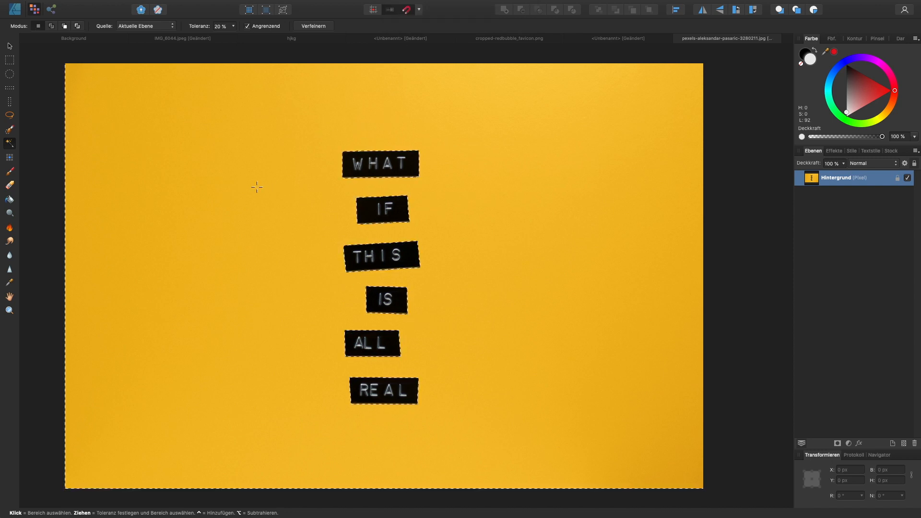
key(Delete)
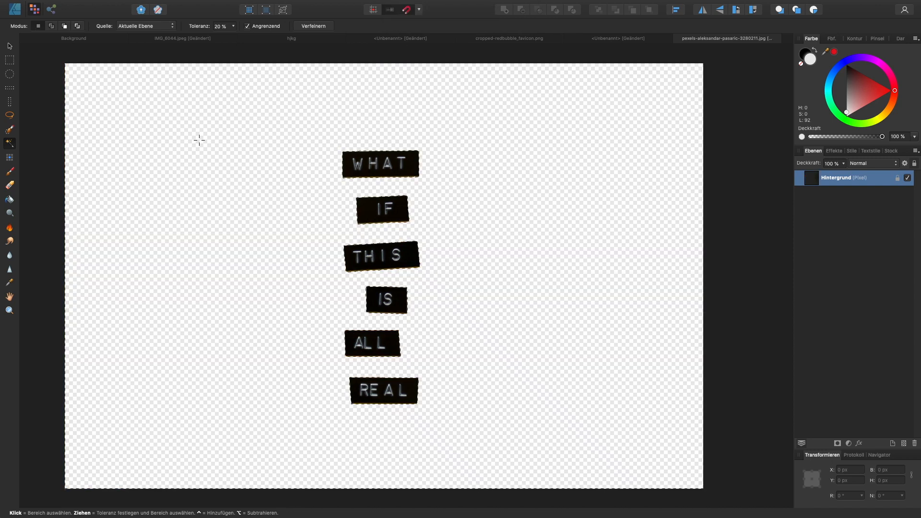
- Refine the yellow background selection with the border width (Randbreite) set to 1 %
click(10, 46)
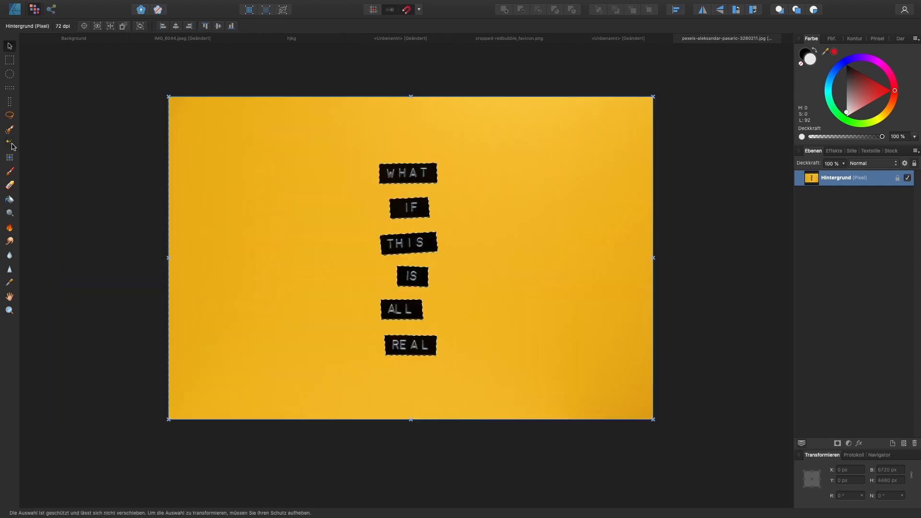
click(7, 142)
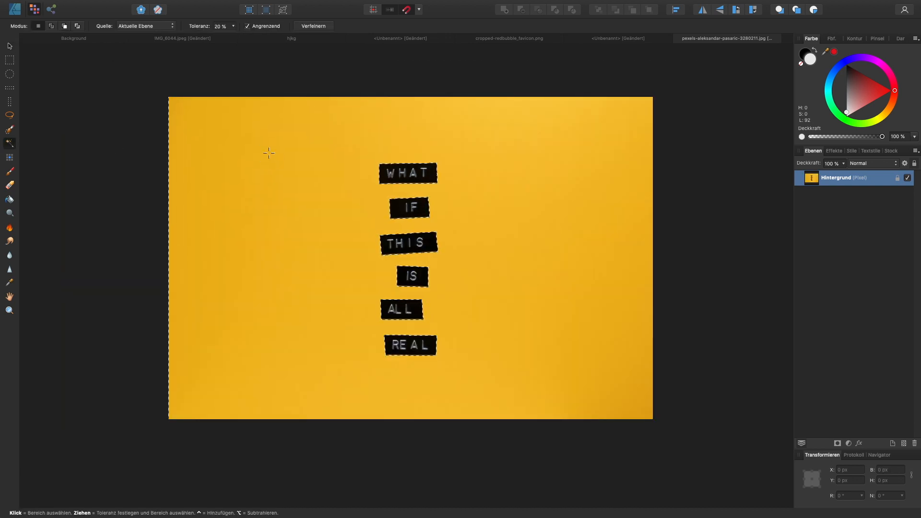
click(314, 26)
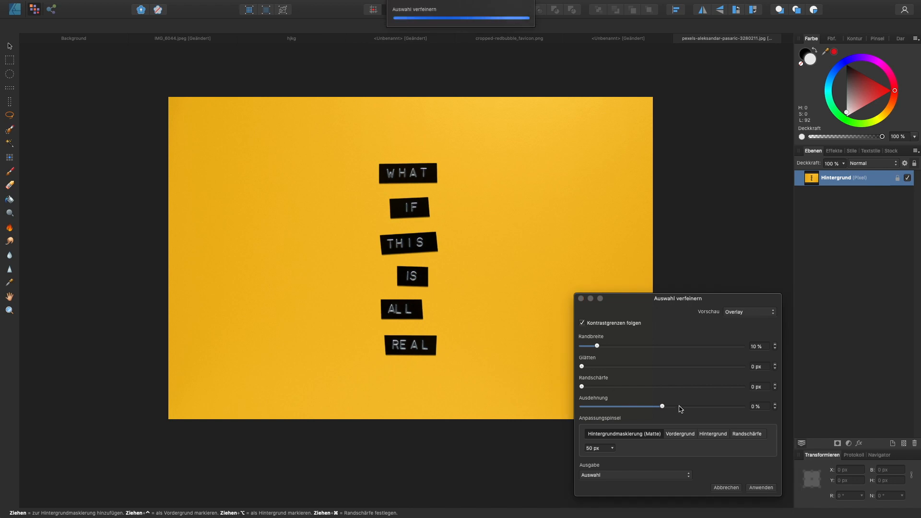
drag(597, 346, 582, 346)
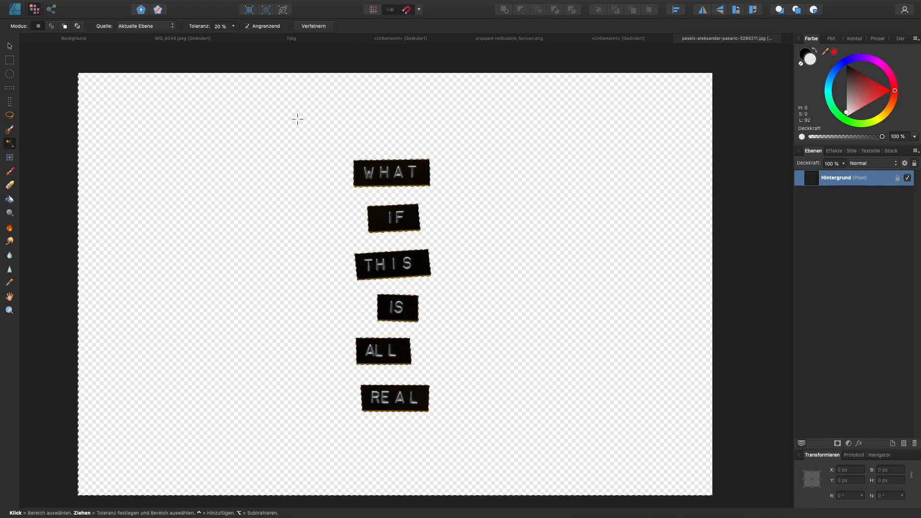
- Set up a PNG export with the area set to "Auswahl ohne Hintergrund", and cancel the export
key(super+alt+shift+s)
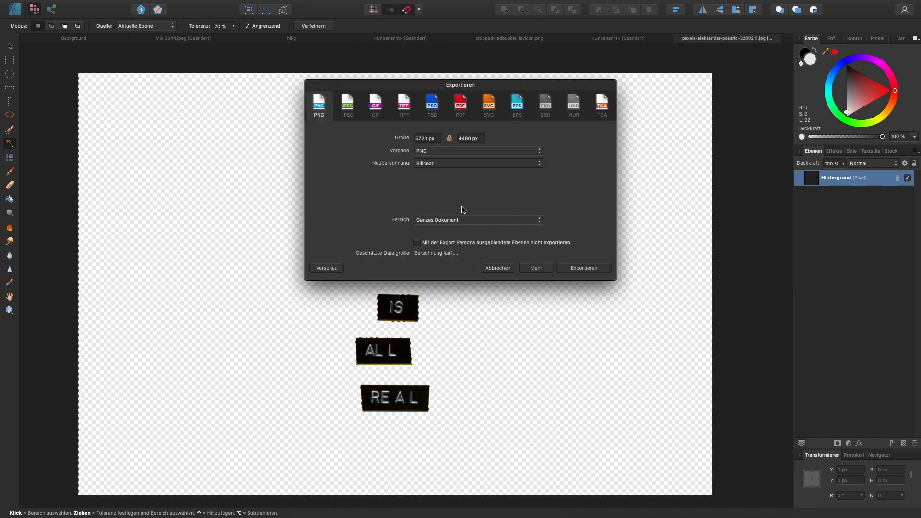
click(495, 220)
click(495, 229)
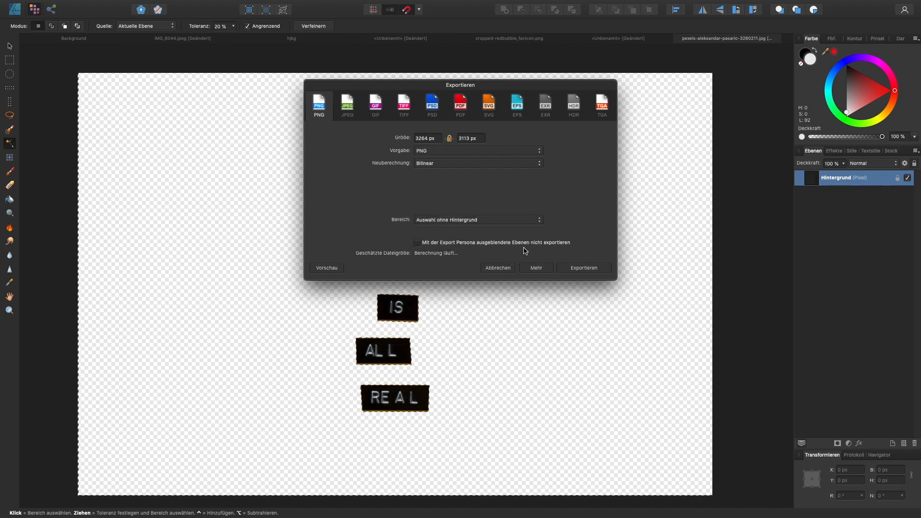
click(497, 268)
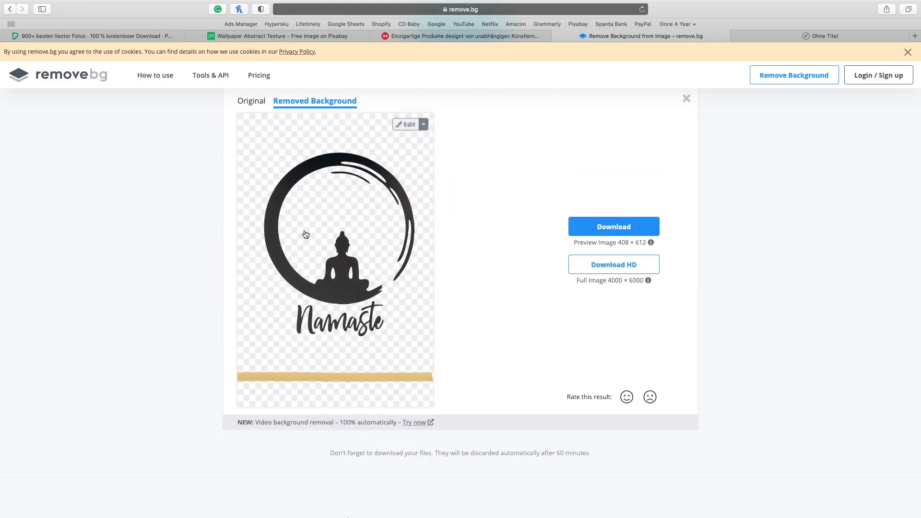
- Erase the golden bar below the Namaste lettering in the remove.bg editor and enlarge the eraser brush
click(409, 124)
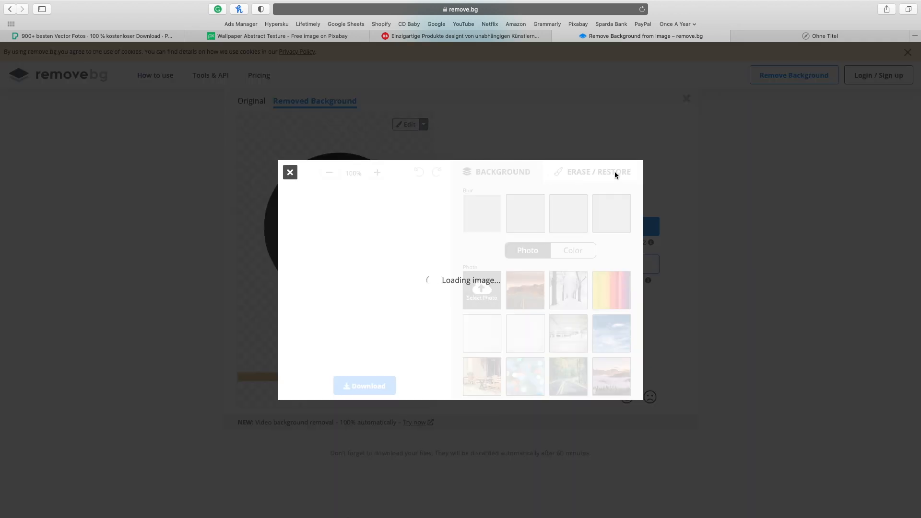
click(631, 115)
mouse_move(298, 412)
mouse_down()
mouse_move(264, 392)
mouse_move(487, 404)
mouse_move(317, 393)
mouse_up()
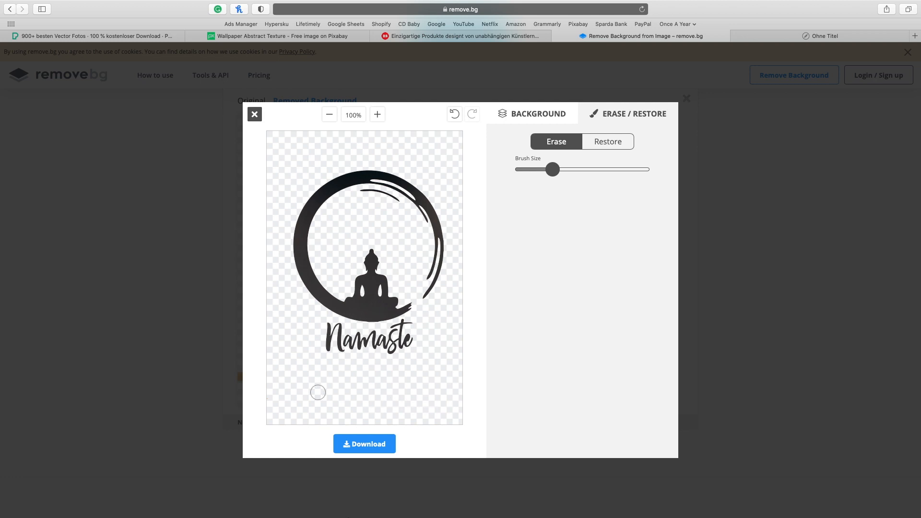
click(610, 169)
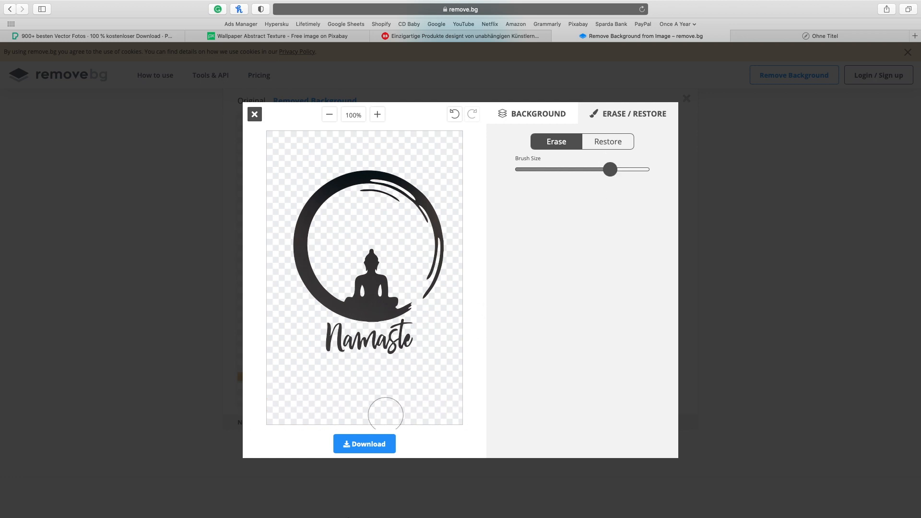
- Download the edited Namaste image, then close the editor and check the preview image's size
click(372, 444)
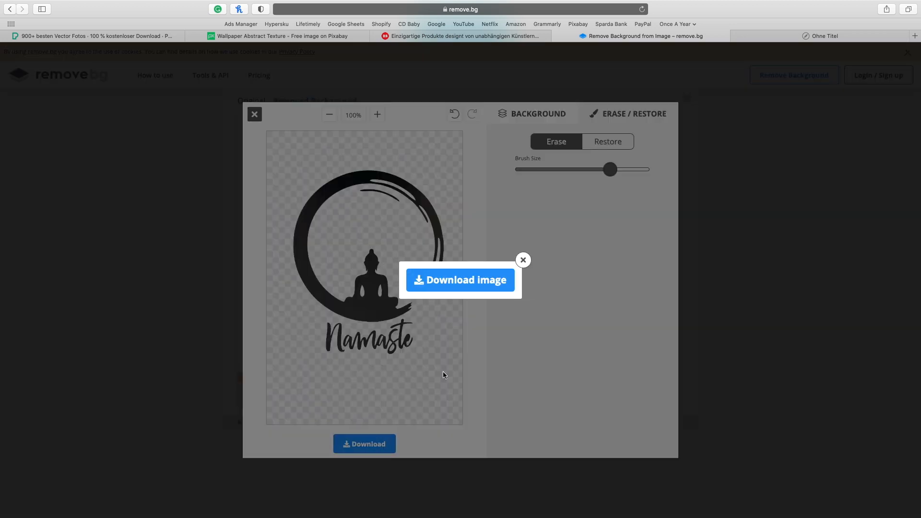
click(494, 288)
click(522, 261)
click(254, 115)
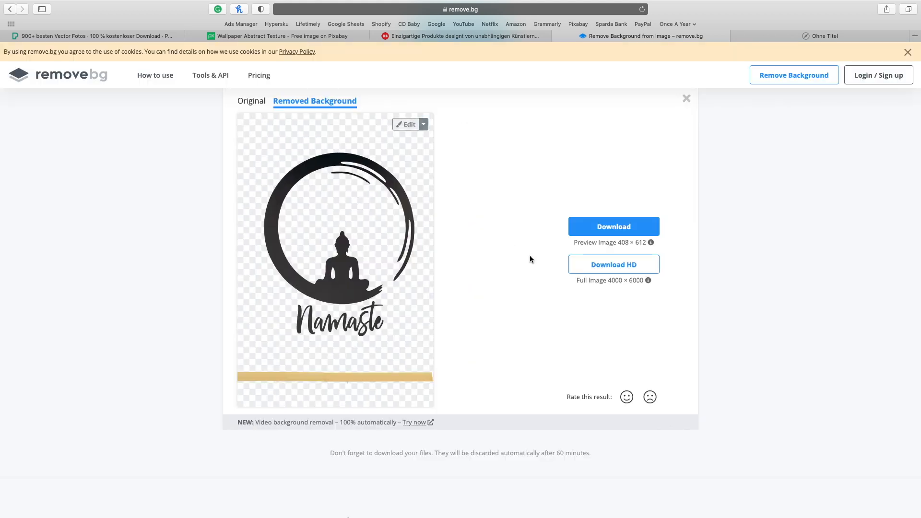
drag(662, 242, 577, 239)
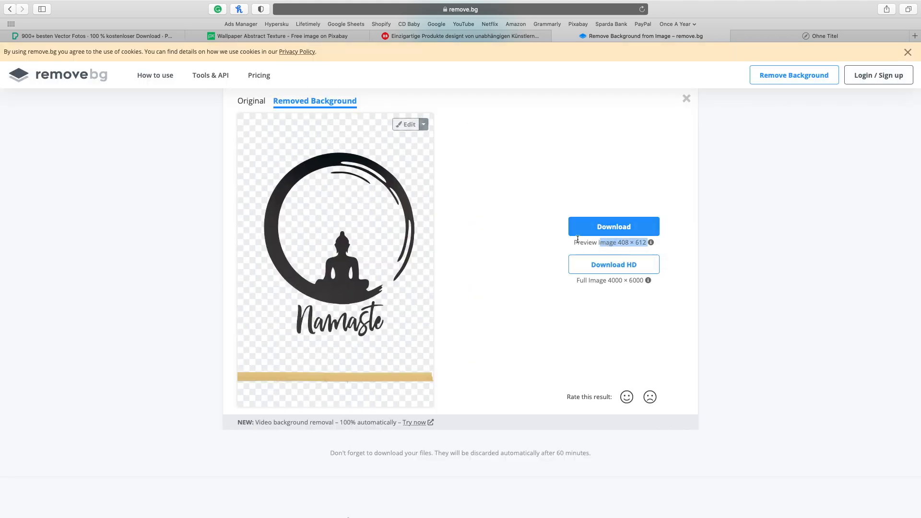
- Switch to Affinity Designer and crop the Namaste wall photo to the ring and lettering, cutting off the floor, yellow skirting and upper wall
drag(607, 280, 643, 281)
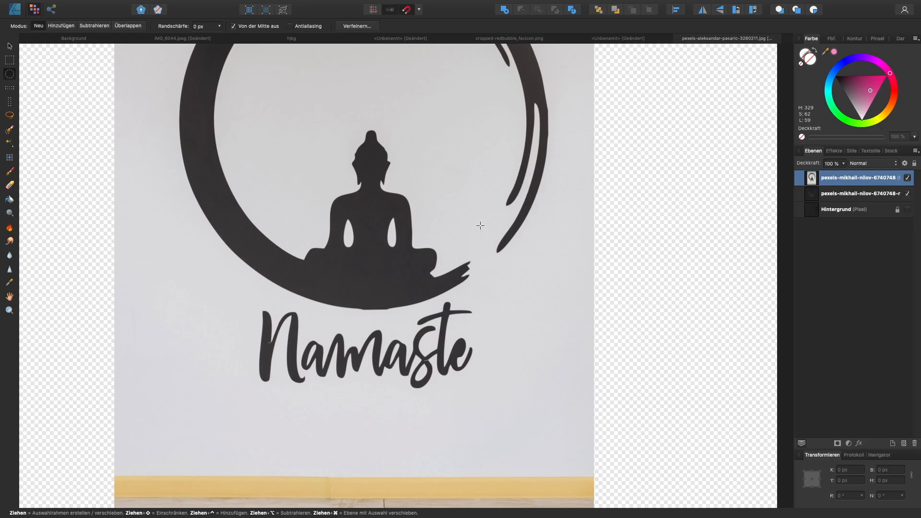
key(v)
drag(594, 201, 370, 272)
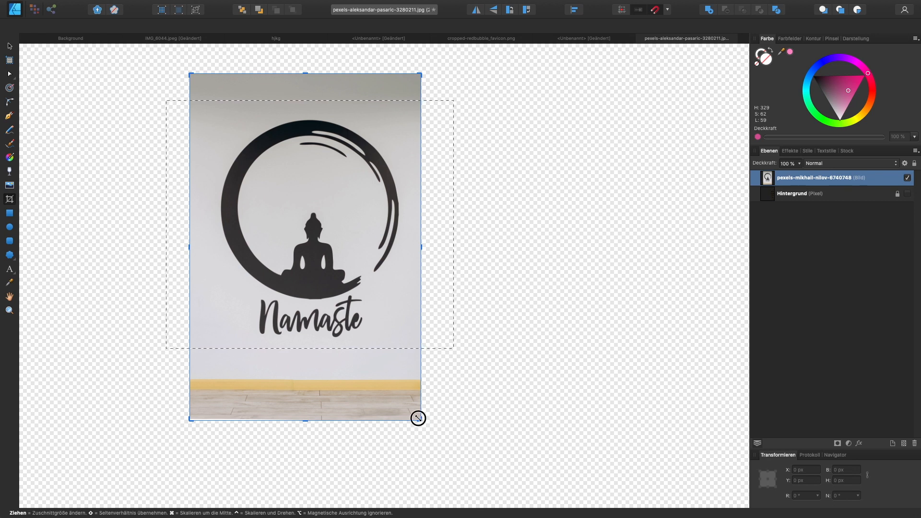
drag(419, 418, 411, 354)
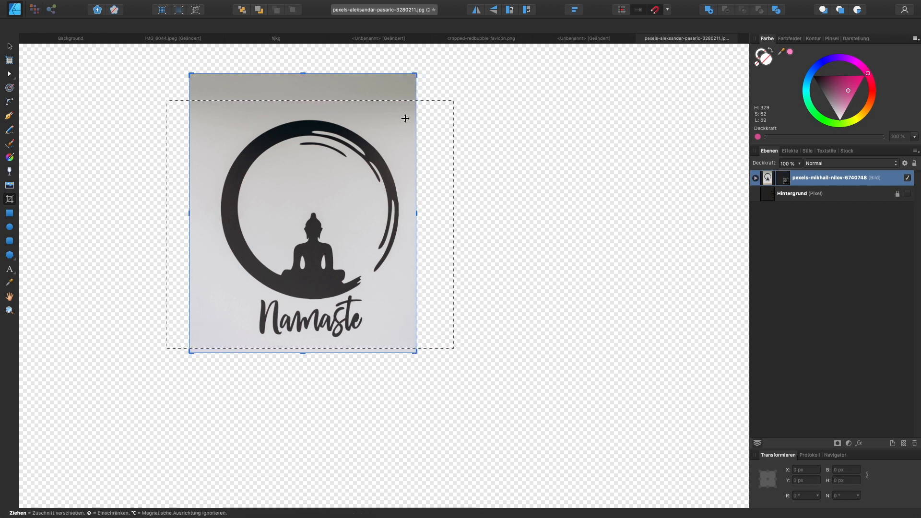
drag(410, 73, 415, 107)
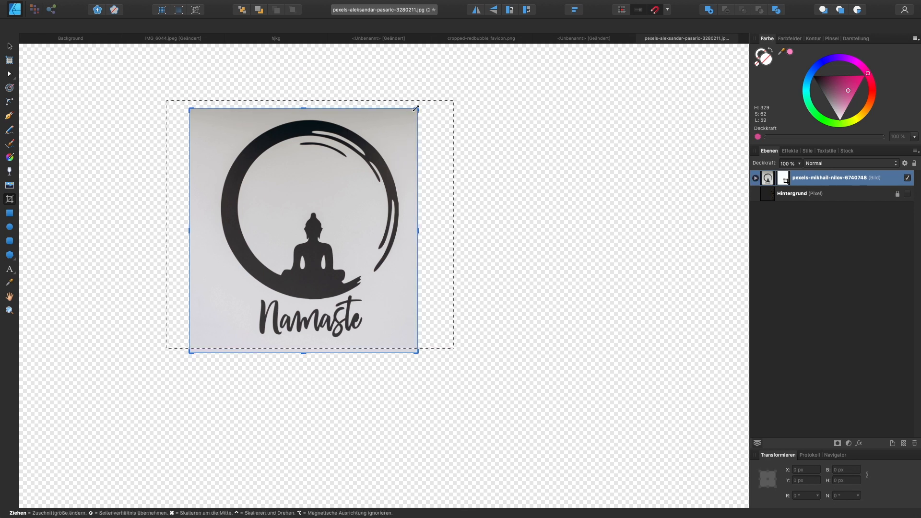
- Flood-select the light wall of the cropped photo at 14 % tolerance and erase it around the ring, Buddha and lettering
click(9, 46)
click(35, 9)
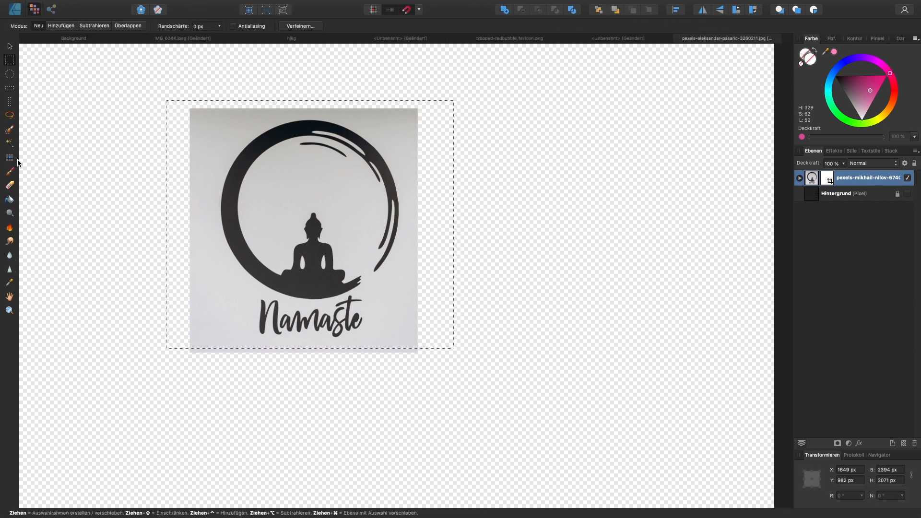
click(9, 143)
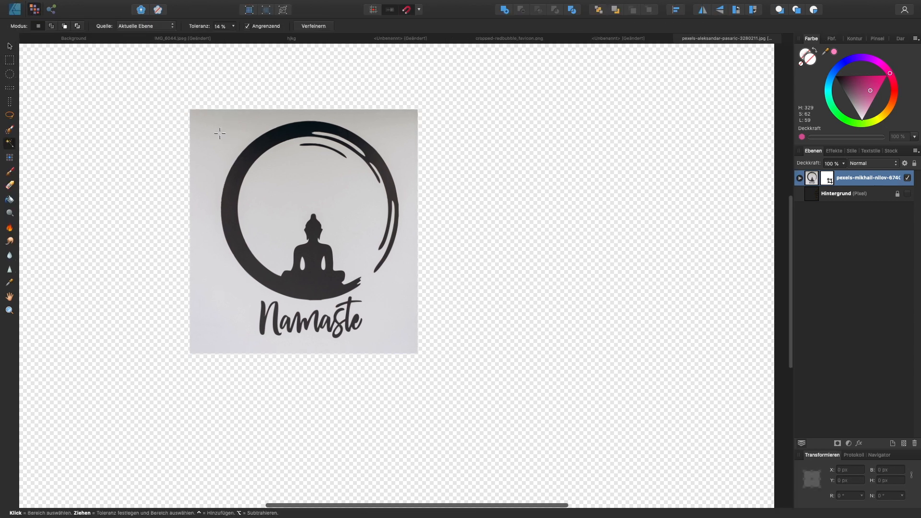
click(278, 180)
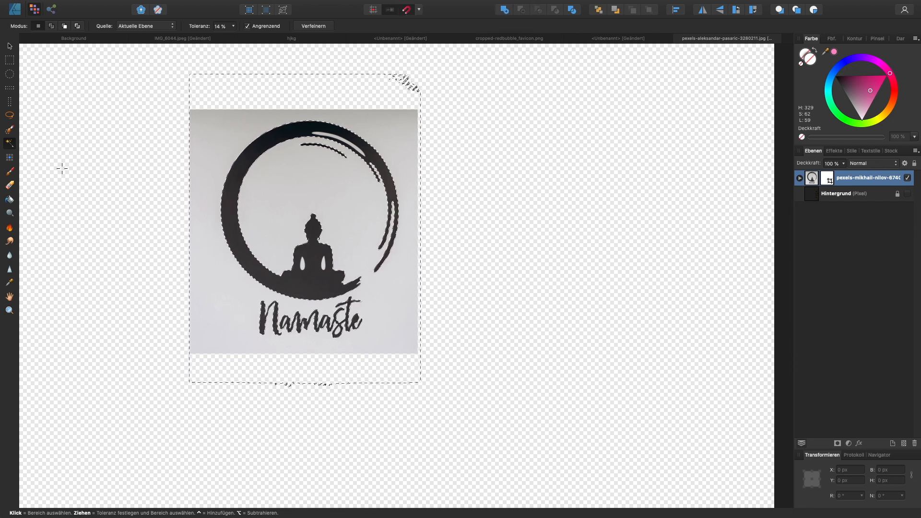
click(10, 187)
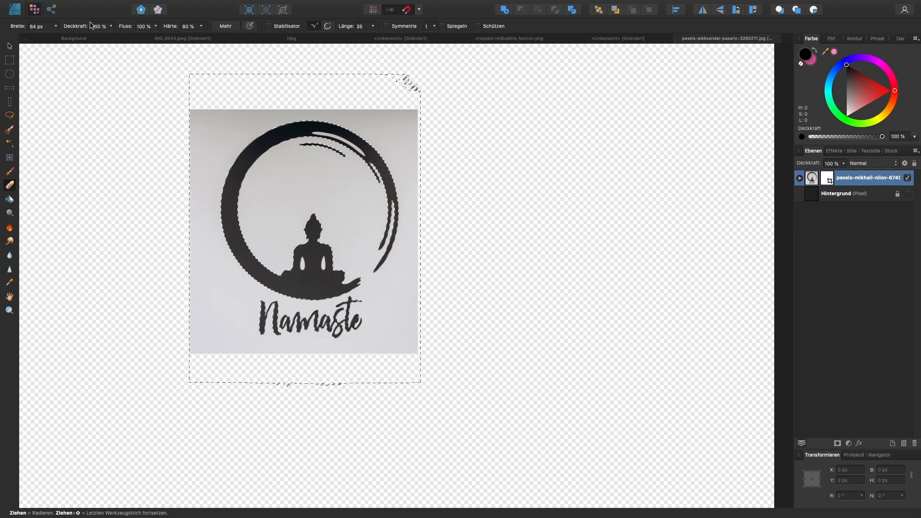
drag(54, 26, 114, 47)
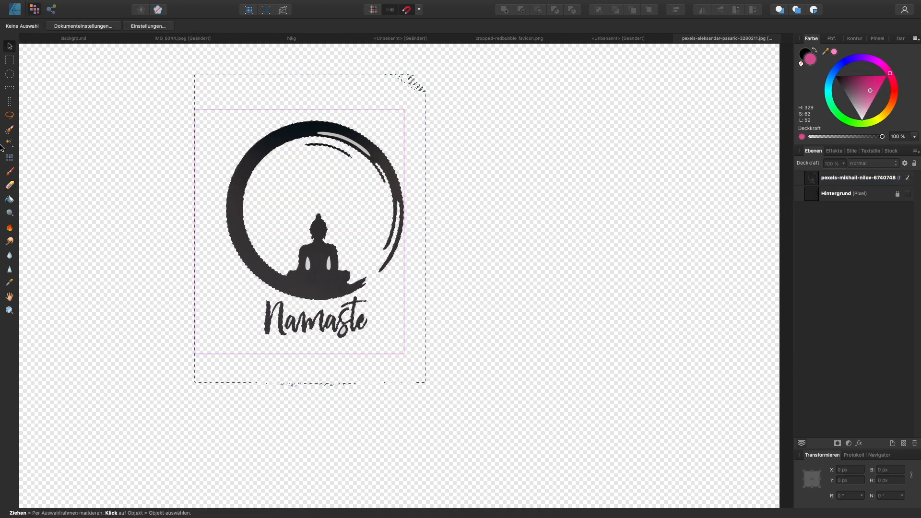
- Remove the leftover light patches between the ring's brush strokes and inside the Buddha's arms using flood selection at 14 % tolerance
click(10, 130)
click(10, 143)
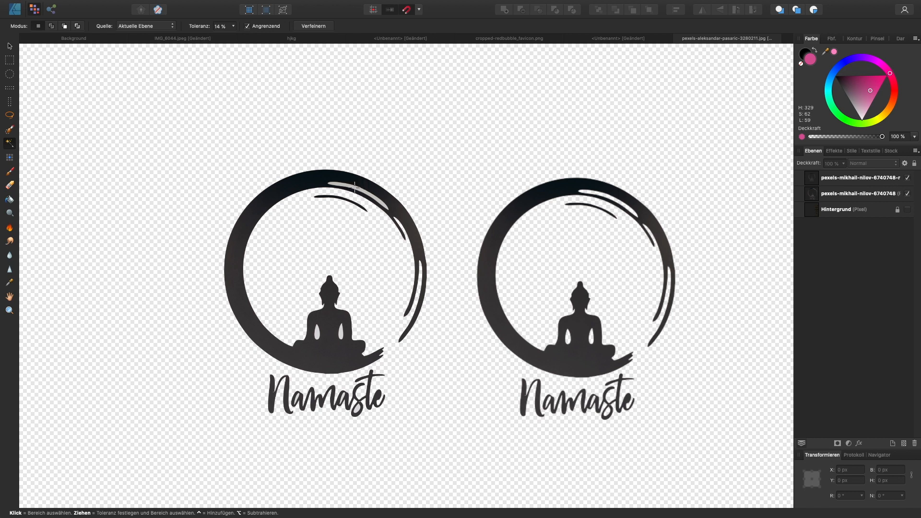
scroll(352, 189, up, 5)
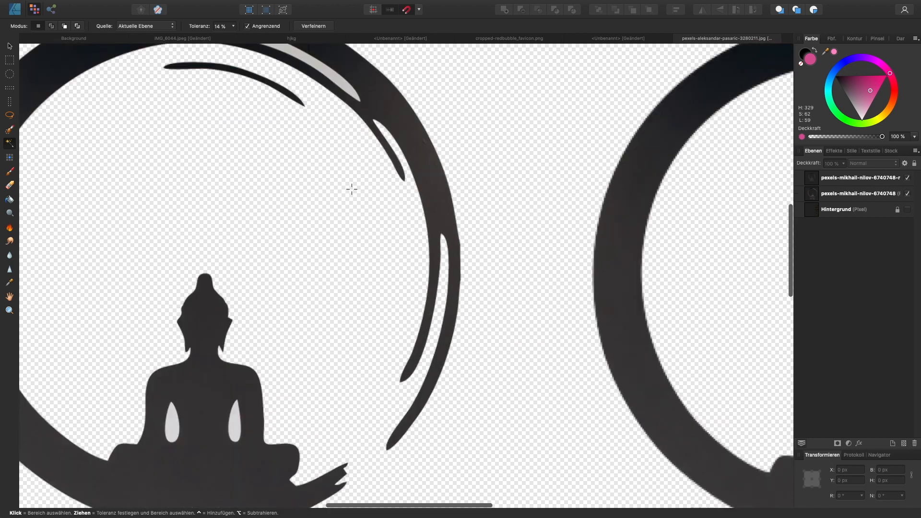
scroll(345, 189, up, 3)
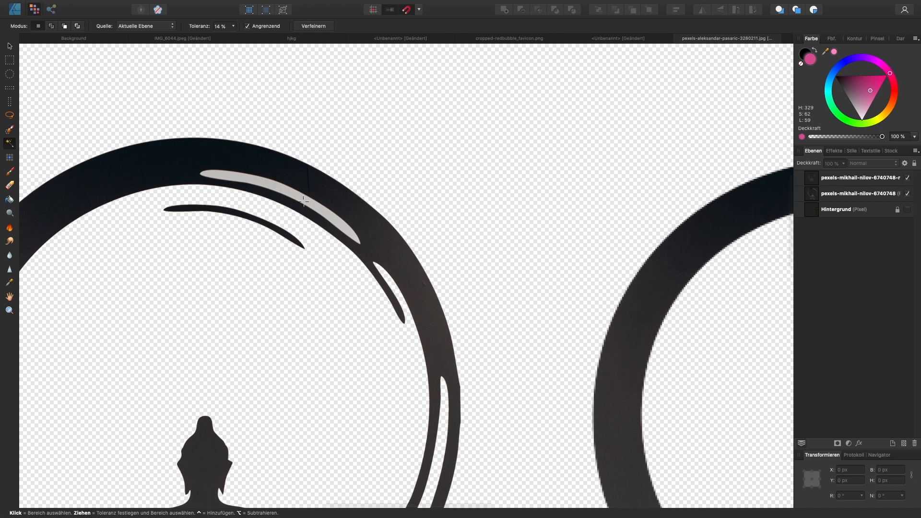
scroll(90, 159, up, 1)
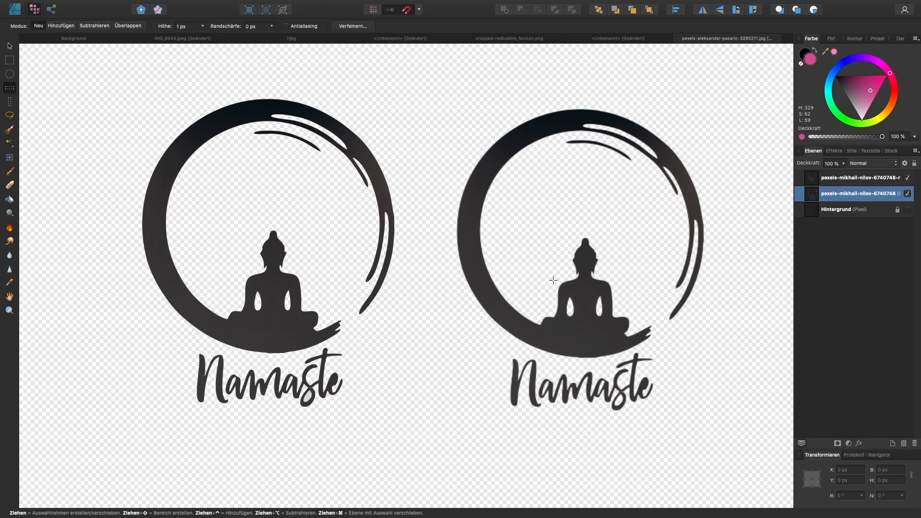
- Arrange the two Namaste cut-outs side by side and enlarge them to about 4162 × 4863 px and 4012 × 6018 px
scroll(554, 280, down, 2)
scroll(553, 280, right, 2)
scroll(523, 292, up, 2)
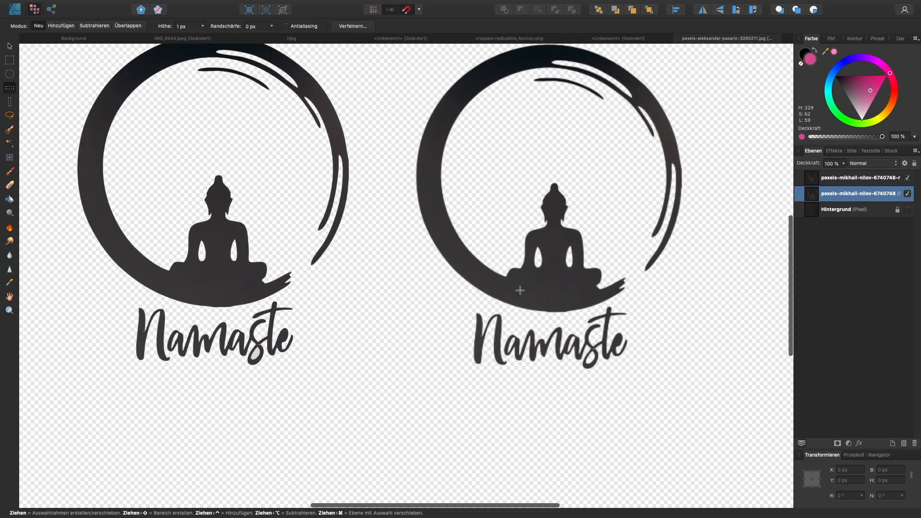
scroll(518, 291, down, 6)
key(v)
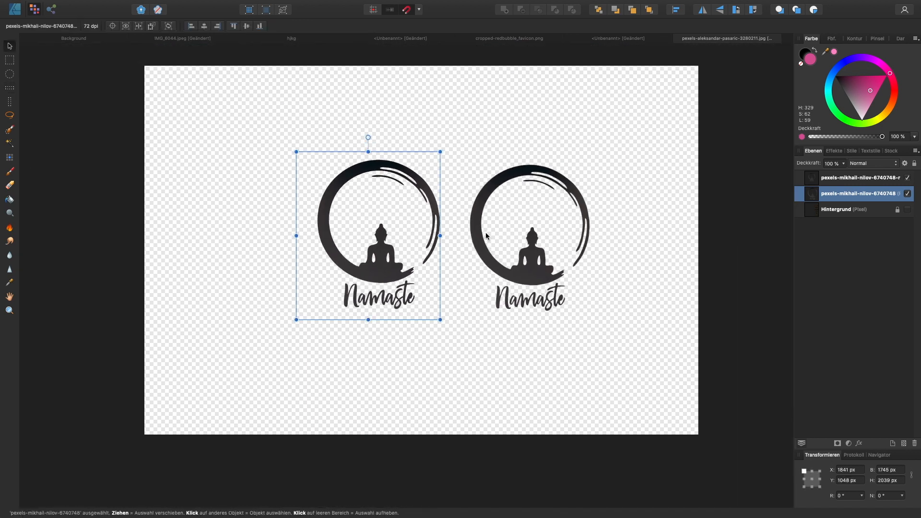
drag(415, 219, 327, 211)
click(482, 247)
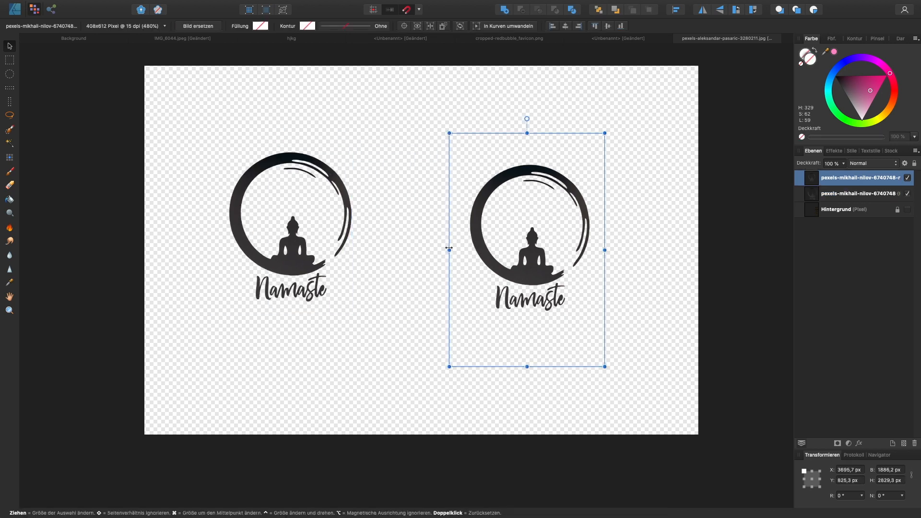
drag(449, 249, 194, 240)
drag(340, 230, 494, 261)
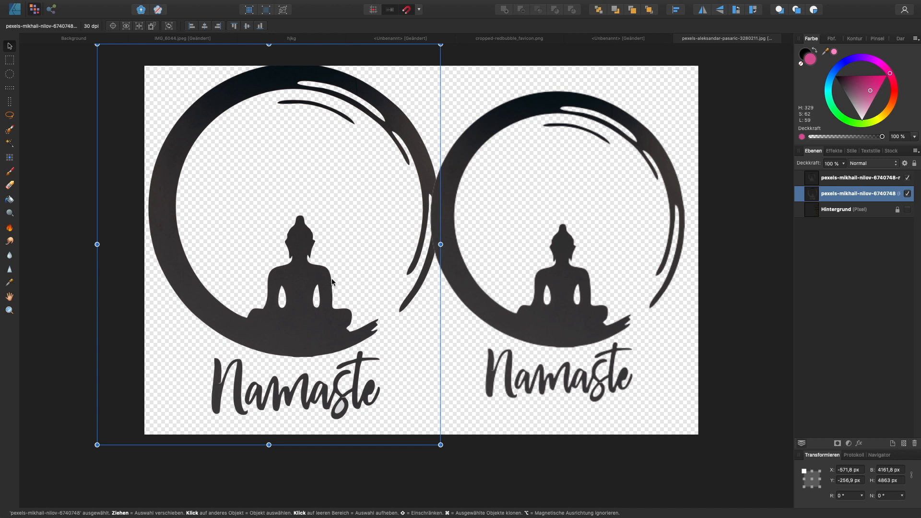
- Compare the sharpness of the two enlarged Namaste cut-outs by selecting each one in turn
click(498, 260)
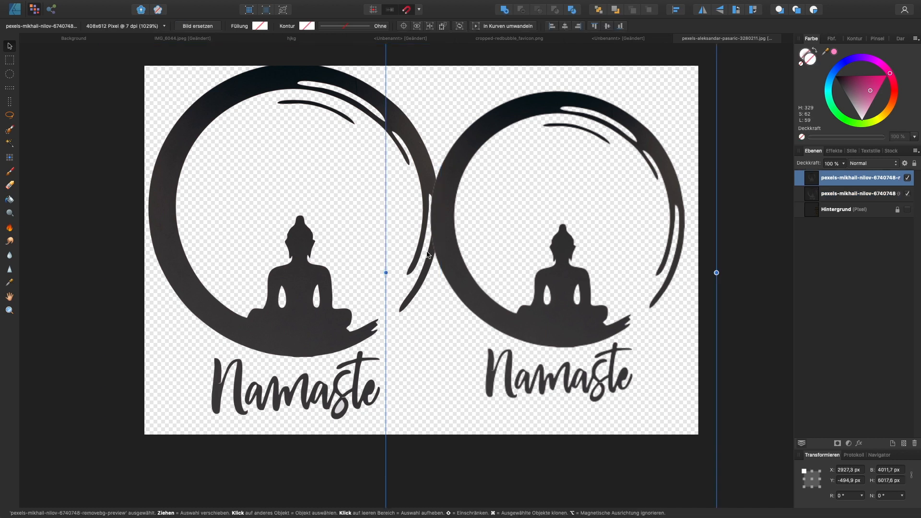
click(354, 242)
click(292, 287)
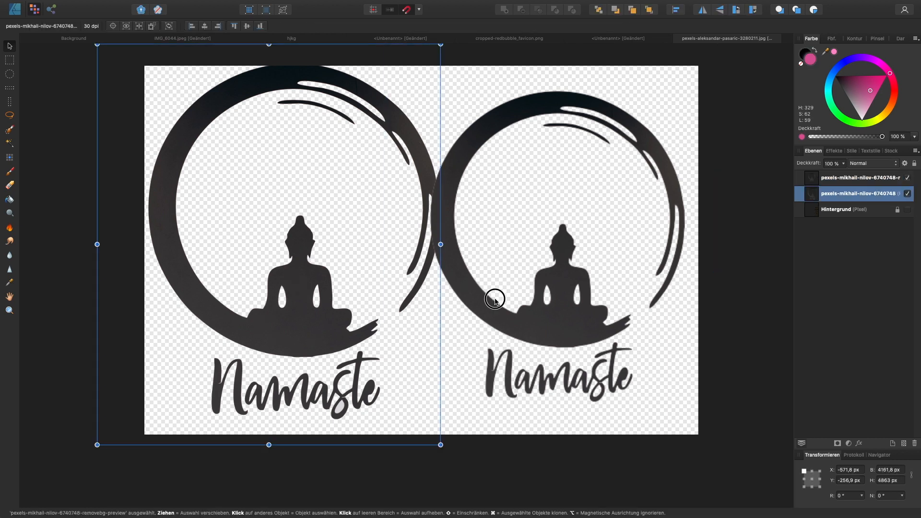
click(570, 313)
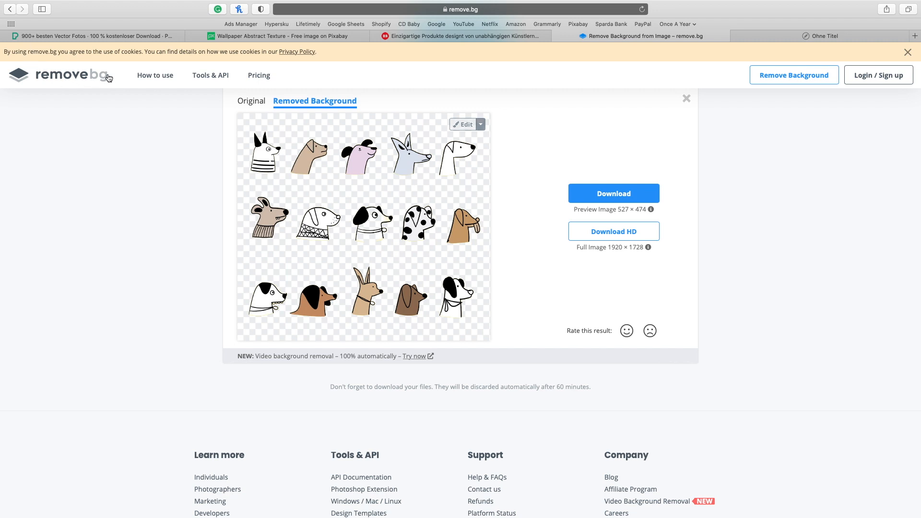
- Download the background-free dog heads image from remove.bg and return to the remove.bg page
click(469, 126)
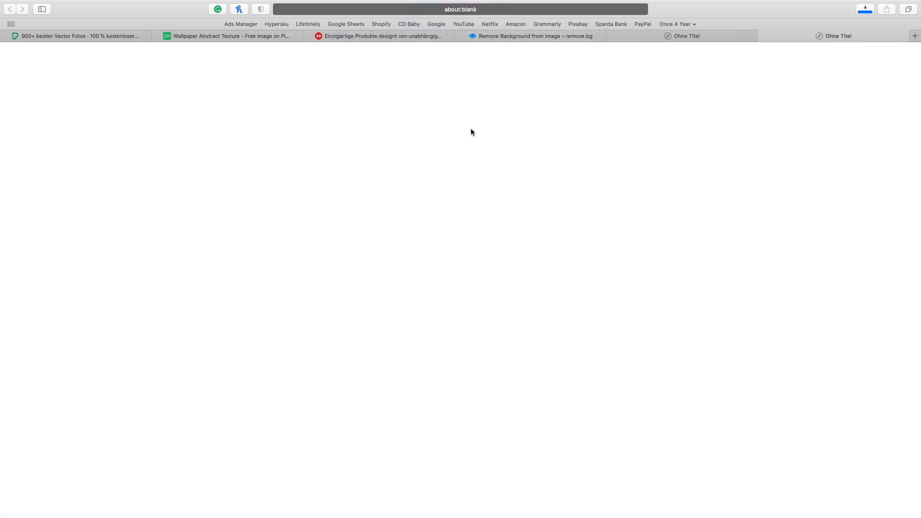
click(568, 39)
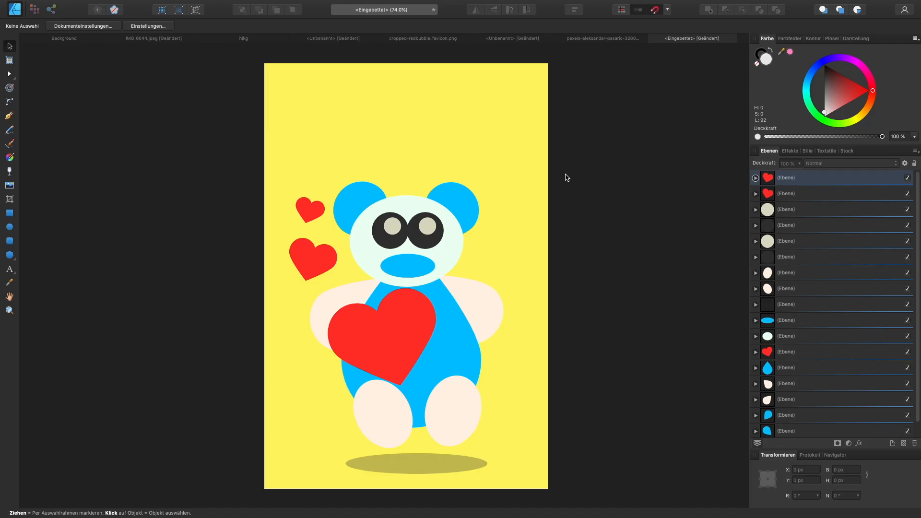
- In the bear illustration in Affinity Designer, enlarge the belly heart to 492.7 × 413.6 px and reset its rotation to 0°
scroll(582, 193, down, 2)
scroll(882, 259, down, 1)
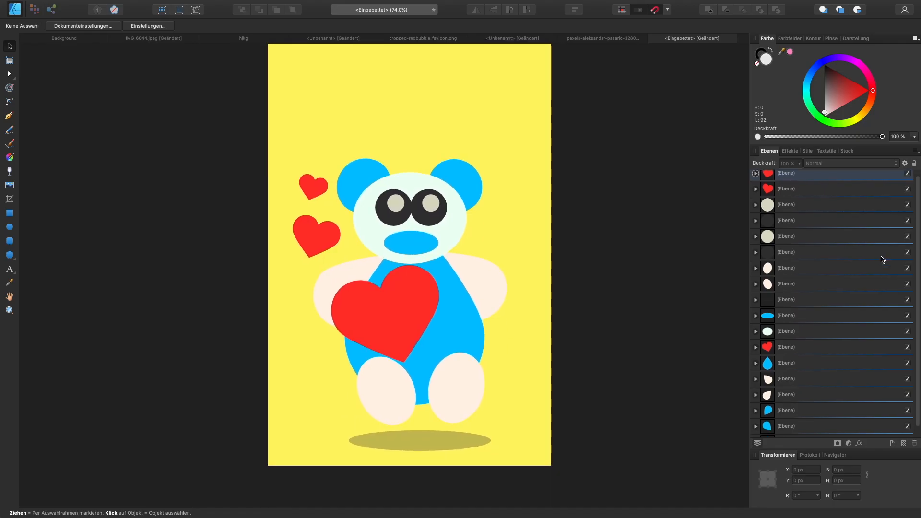
scroll(882, 259, down, 2)
click(786, 337)
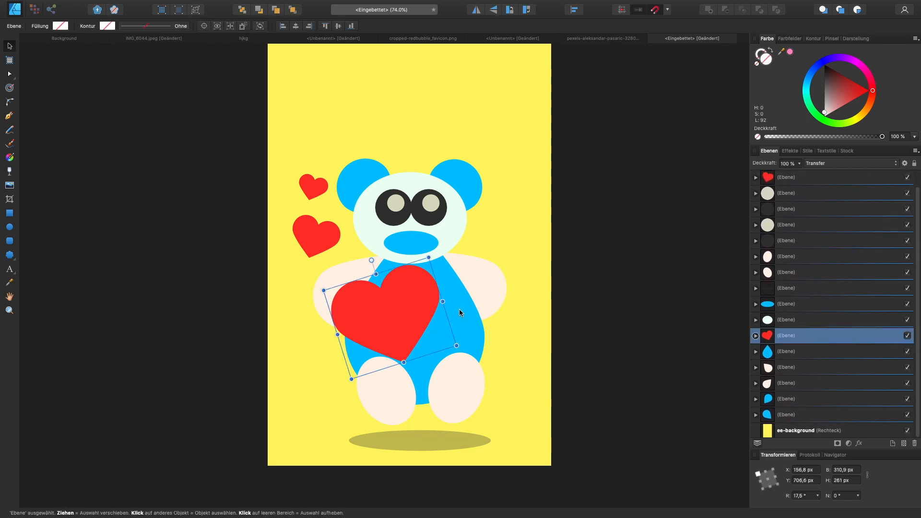
drag(443, 302, 472, 263)
double_click(390, 217)
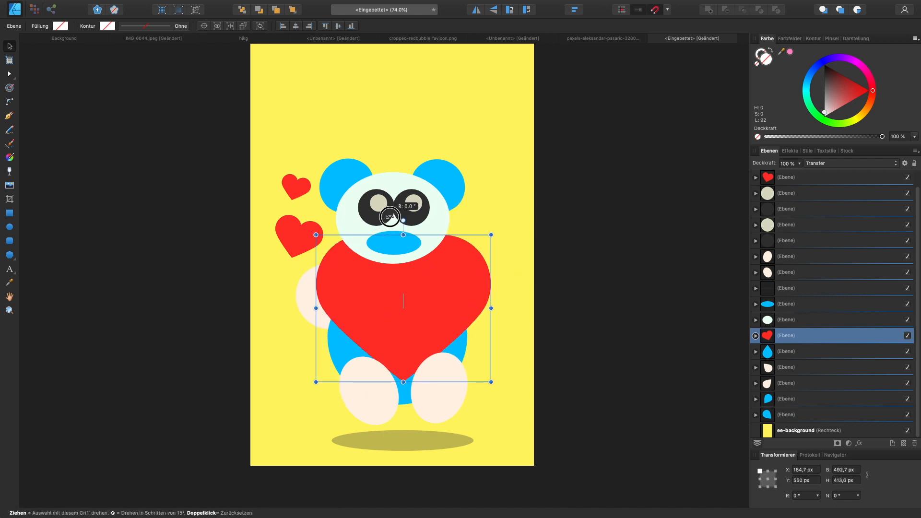
- Move the large red heart up behind the bear's face and shrink it to 418.8 × 358.7 px
click(397, 190)
drag(413, 278, 406, 202)
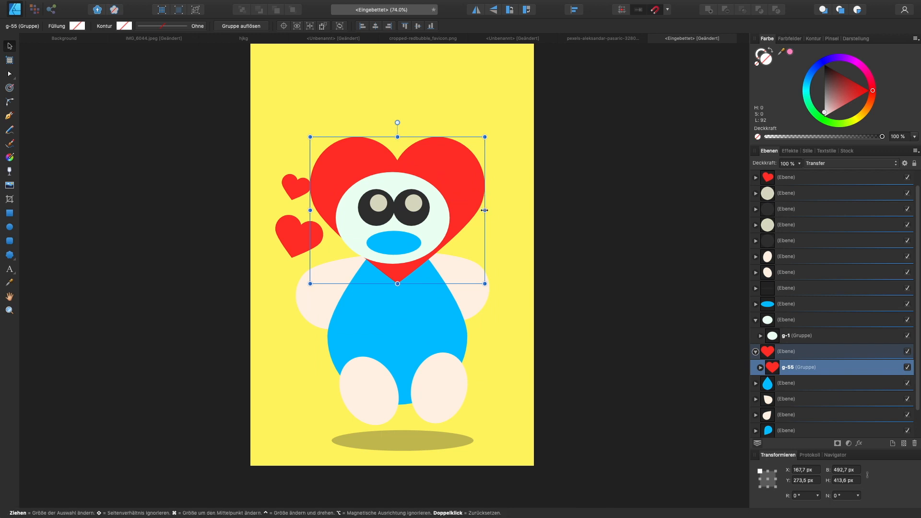
drag(485, 210, 468, 220)
- Hide the yellow background rectangle and recolour the bear's face, arms and feet light orange (H 29, S 100, L 79)
scroll(864, 336, down, 2)
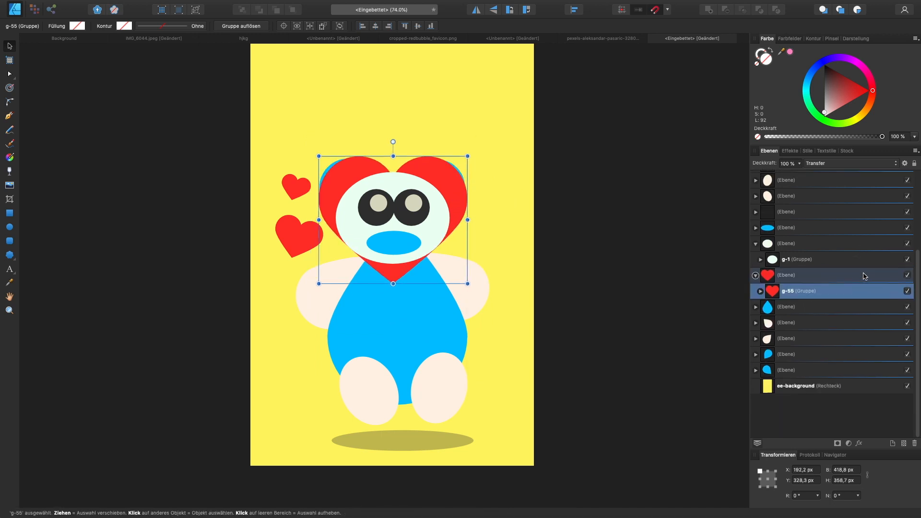
click(908, 430)
scroll(798, 395, down, 4)
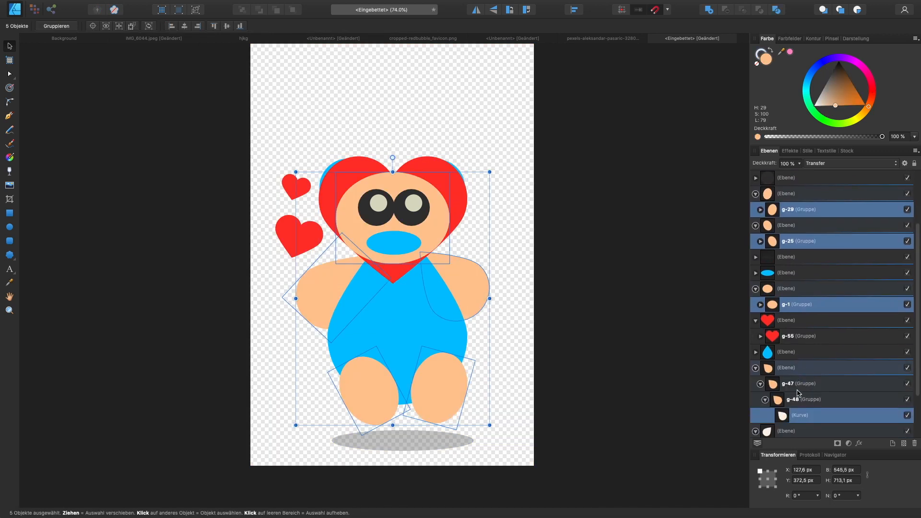
click(790, 429)
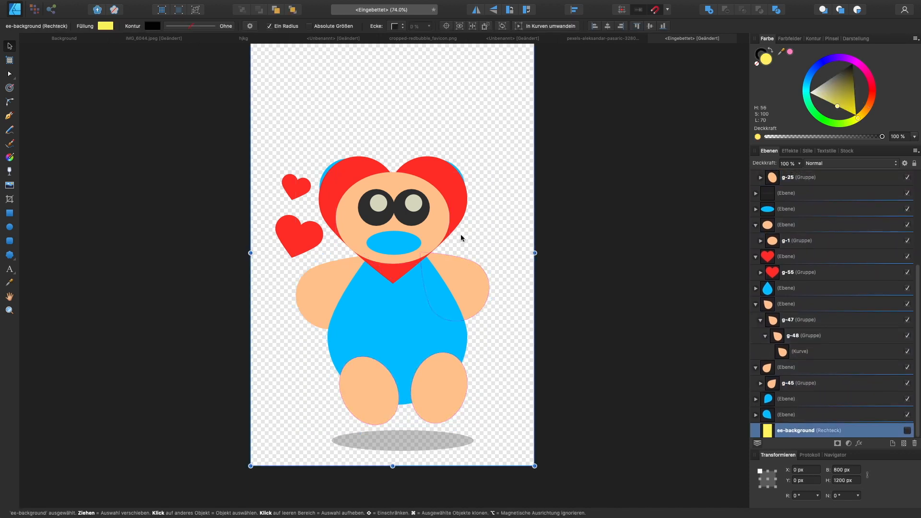
- Widen the heart behind the face to 531.9 px and shift it to X 127.6 px, Y 322.4 px
click(786, 258)
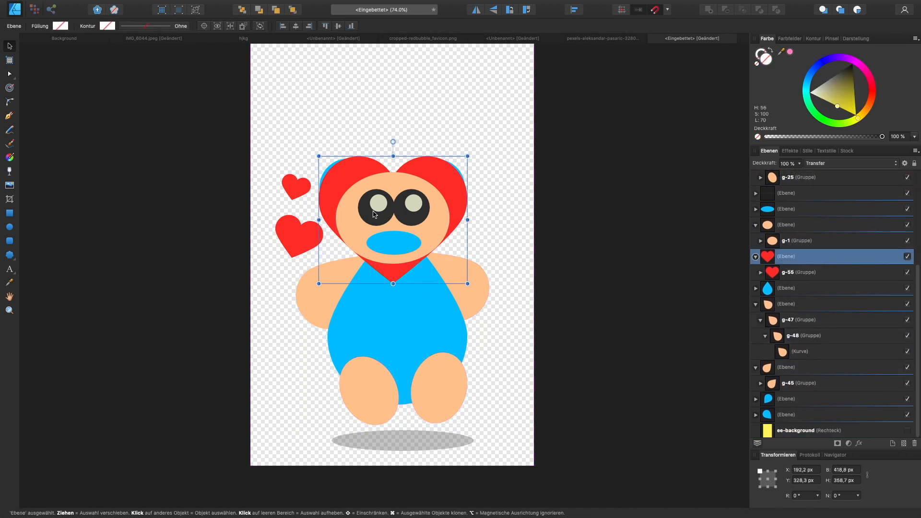
drag(468, 220, 489, 220)
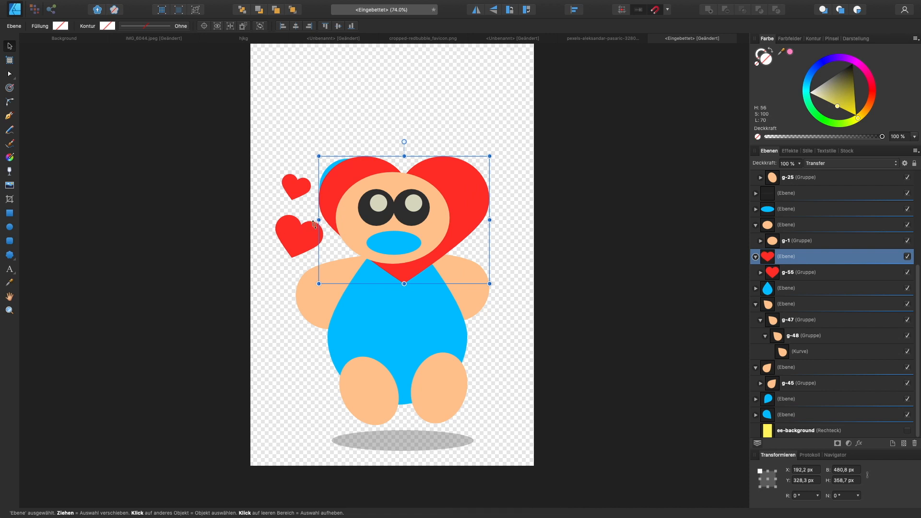
drag(316, 220, 301, 220)
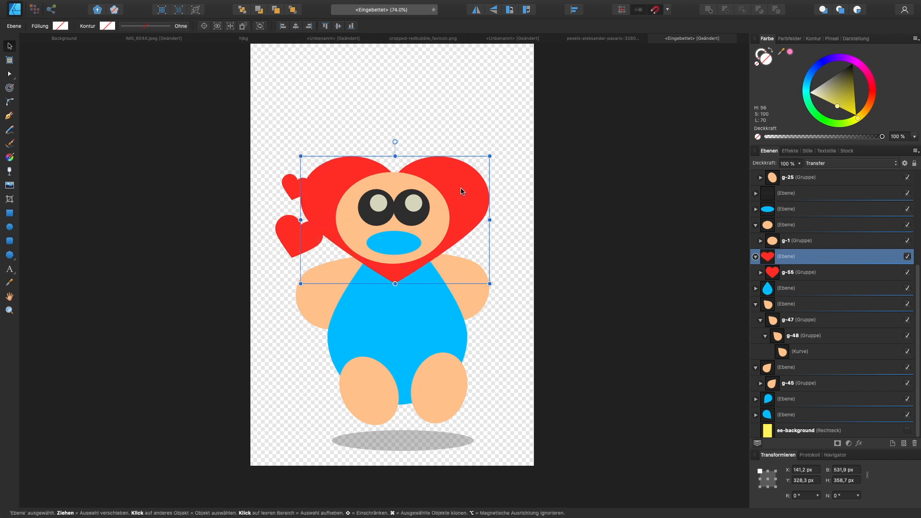
drag(461, 191, 457, 189)
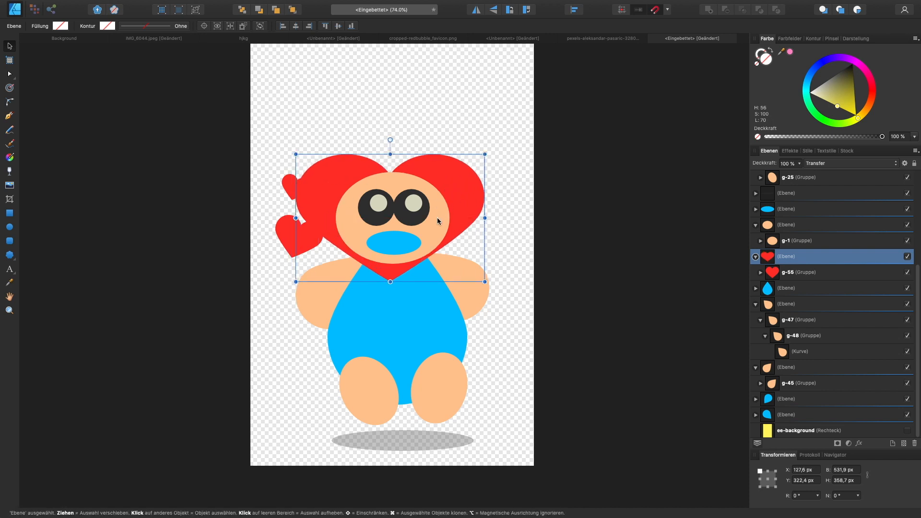
- Delete the orange face ellipse so the red heart forms the head, and select the heart group
click(437, 218)
key(Delete)
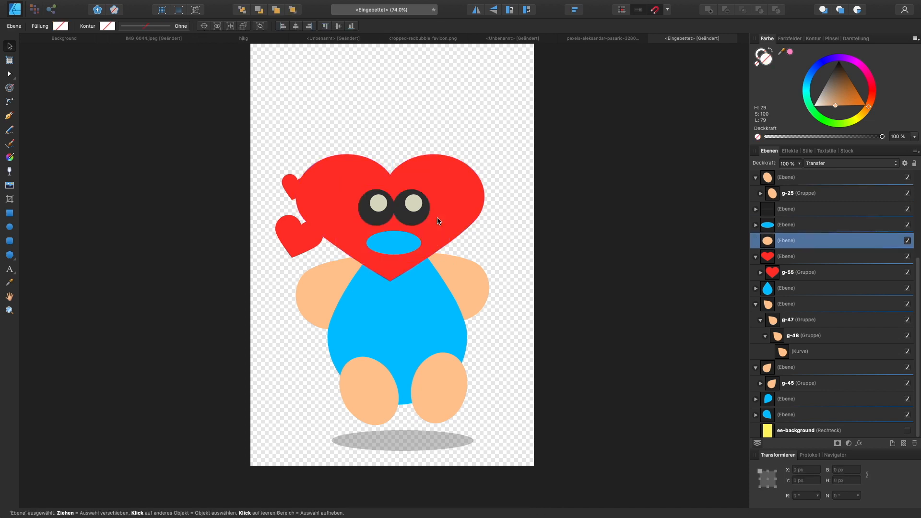
click(443, 210)
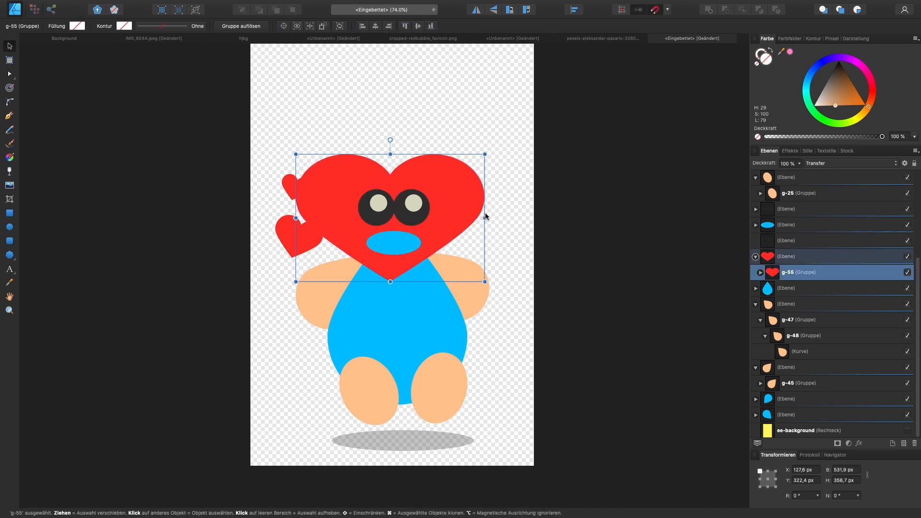
- Shrink the red heart head to 406.5 × 326.4 px with its corner at X 205.1 px, Y 339.1 px
drag(484, 220, 468, 220)
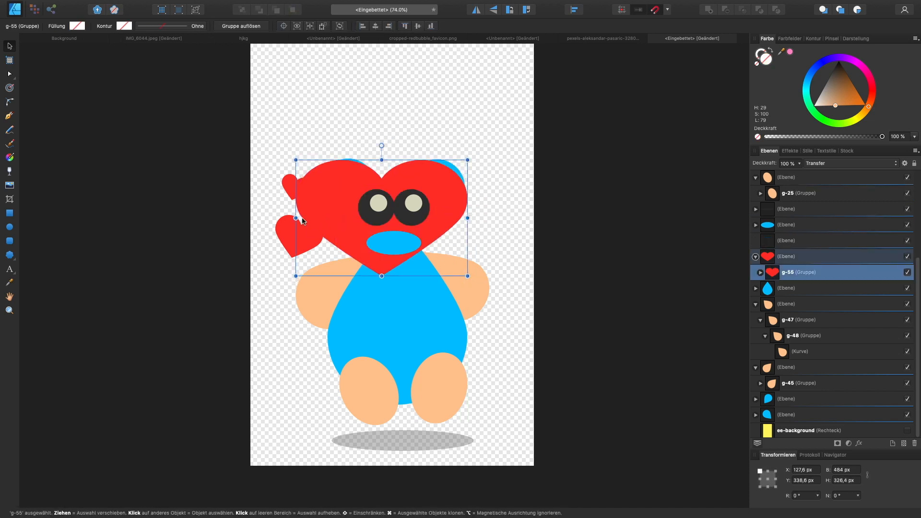
drag(302, 221, 330, 206)
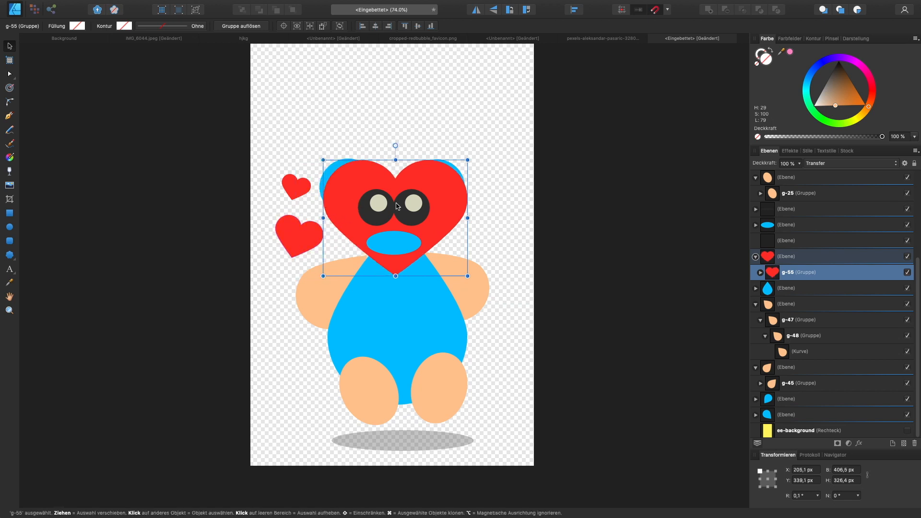
click(660, 197)
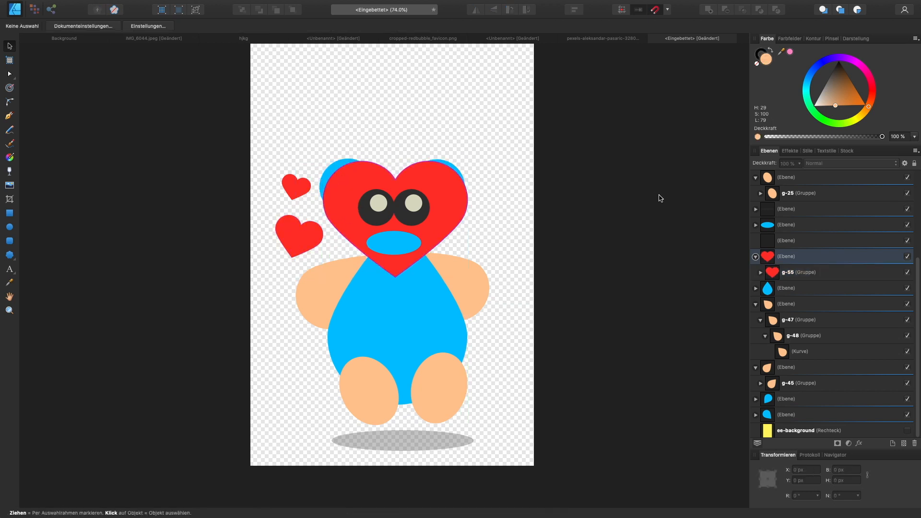
- Remove the ears, body, arms, feet and shadow, and move the heart face with the small hearts to X 205.1 px, Y 269.2 px
drag(633, 329, 238, 67)
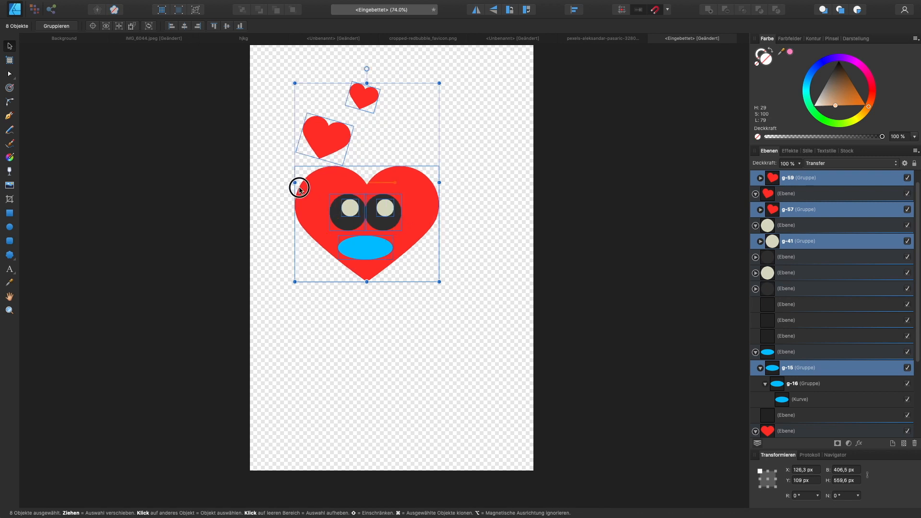
drag(299, 188, 358, 245)
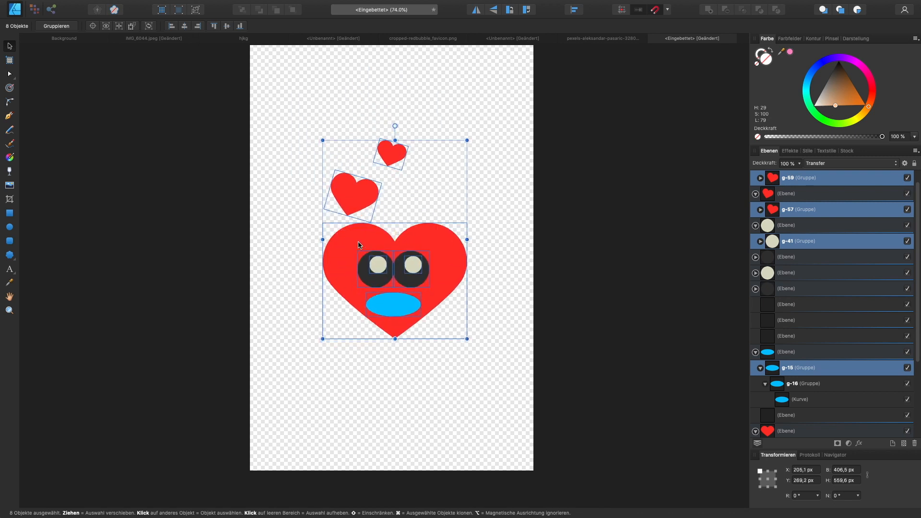
- Recolour the blue mouth ellipse light orange (H 26, S 100, L 79)
click(388, 307)
drag(868, 95, 870, 104)
click(632, 249)
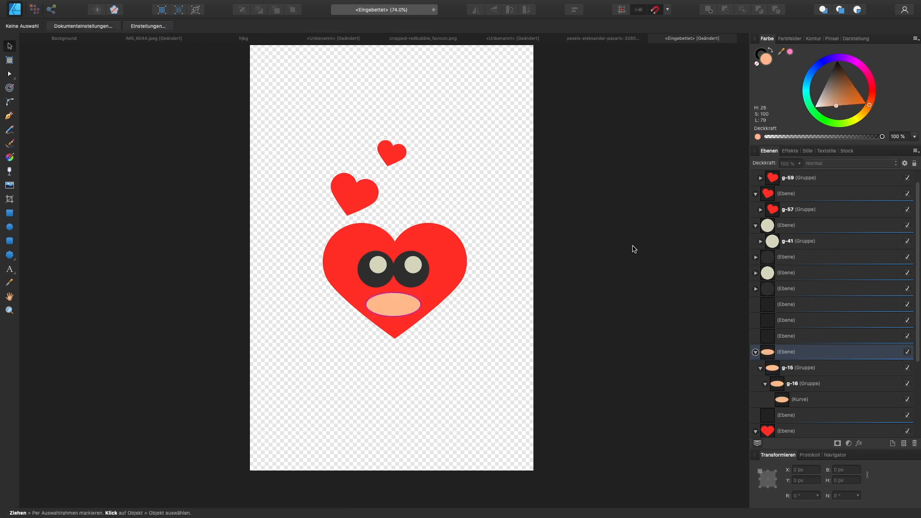
drag(634, 350, 99, 108)
click(507, 196)
scroll(820, 192, down, 5)
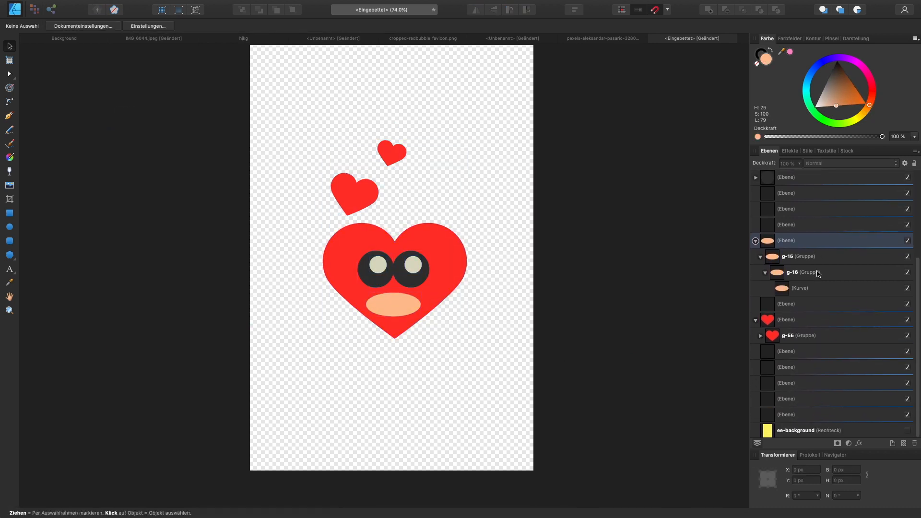
drag(555, 362, 257, 102)
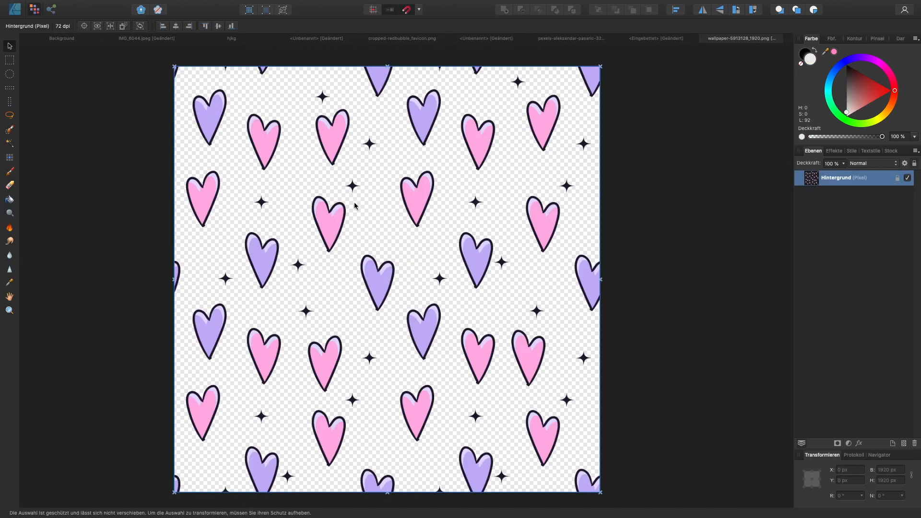
scroll(417, 239, down, 2)
scroll(428, 240, up, 2)
scroll(432, 232, left, 4)
scroll(437, 229, right, 5)
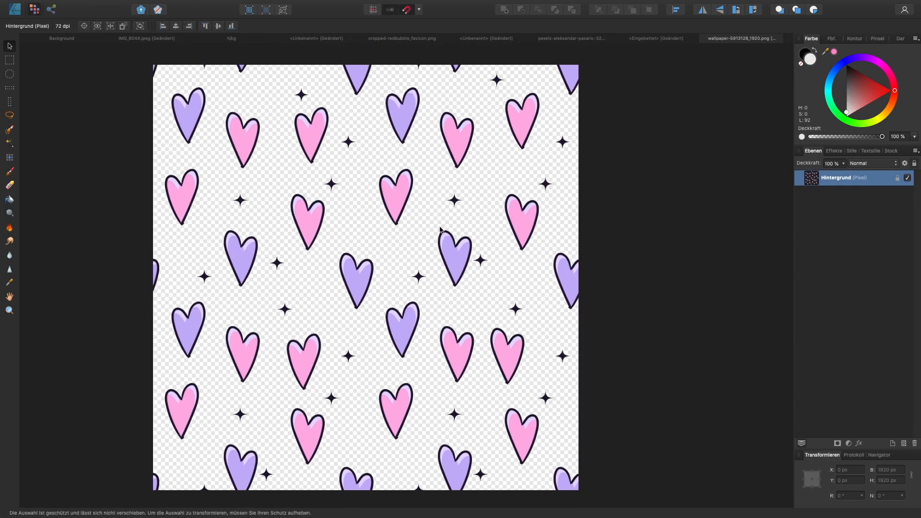
scroll(441, 228, left, 2)
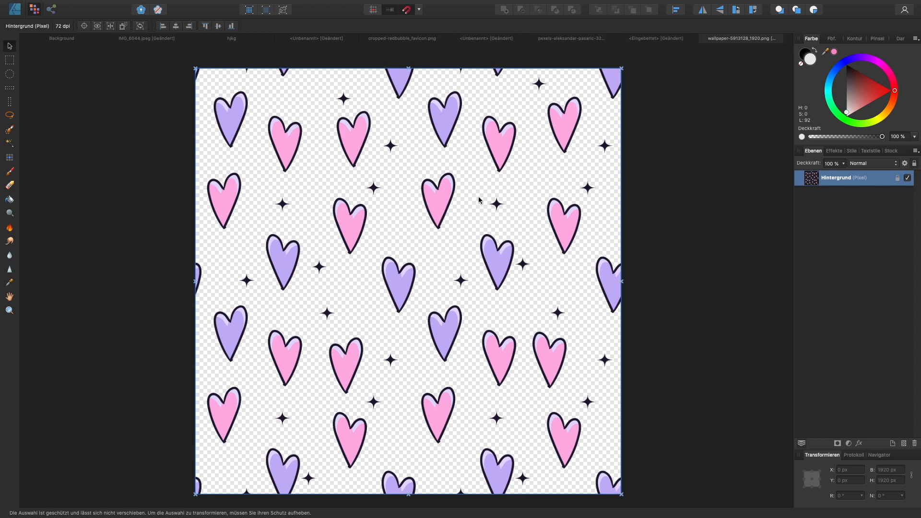
- Switch to the green title document and delete the "2. Editing the Images" text
click(457, 39)
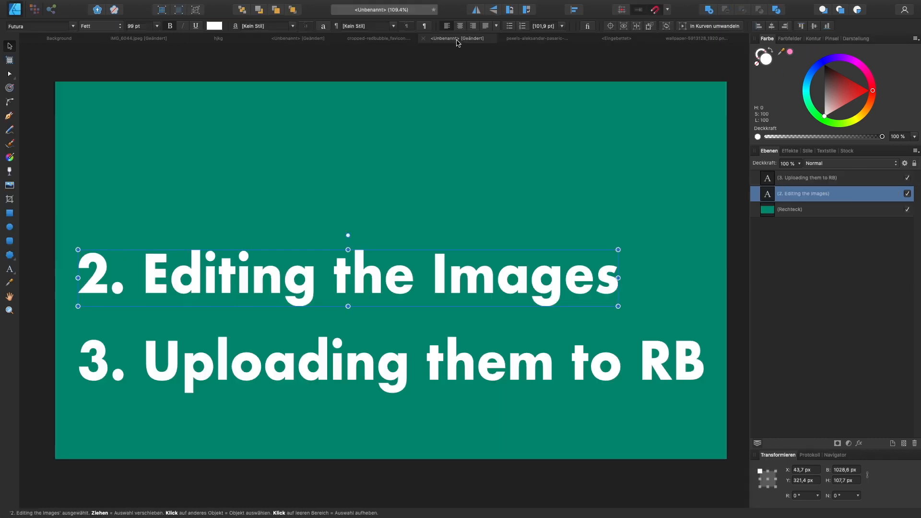
key(Delete)
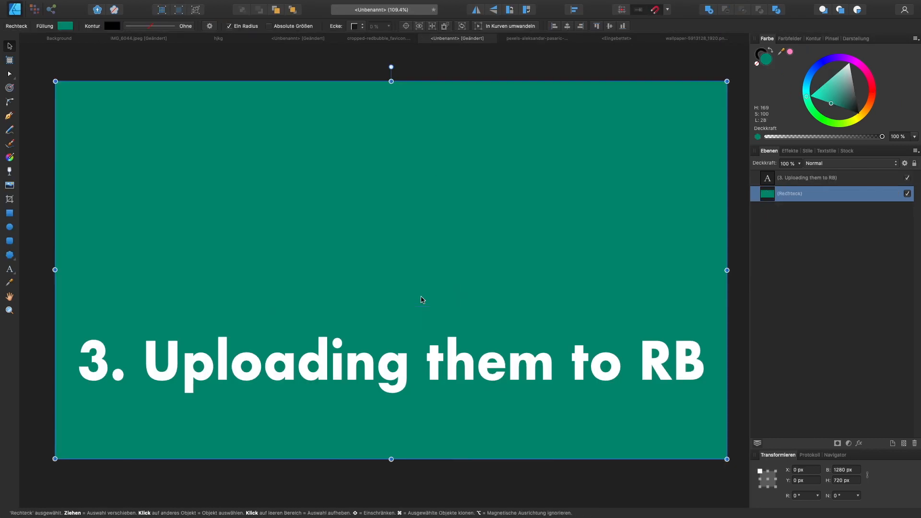
click(361, 376)
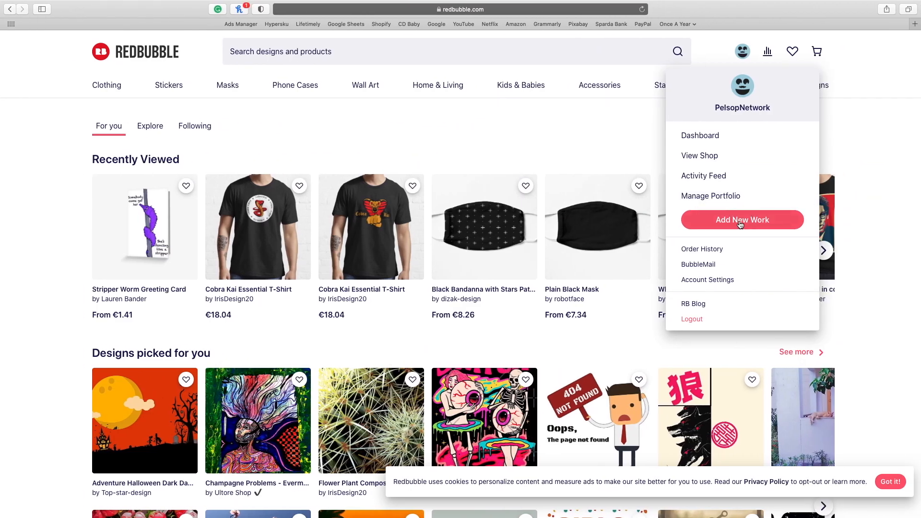
- Switch to Redbubble, start a new work with the hearts pattern and apply its placement on Chiffon Tops
click(772, 221)
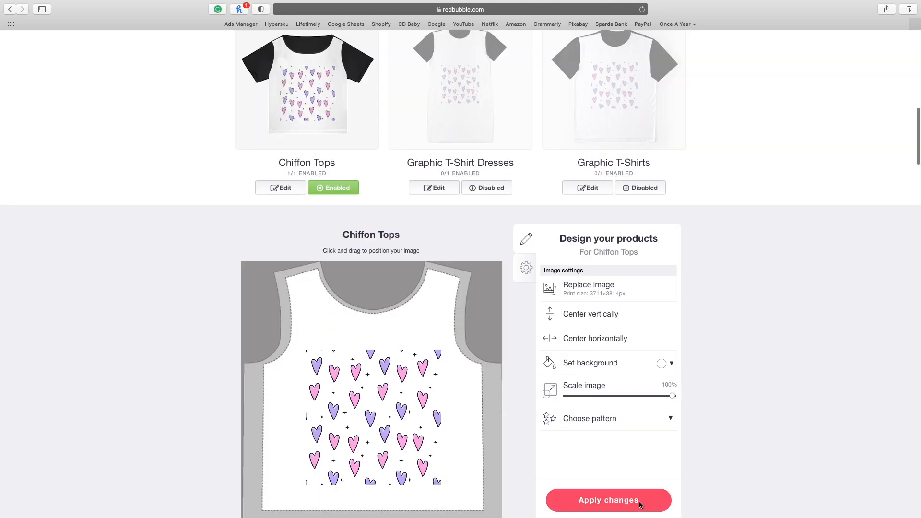
click(639, 504)
- Scale the hearts pattern on Phone Cases & Skins to 86%
scroll(592, 415, down, 3)
scroll(591, 416, down, 2)
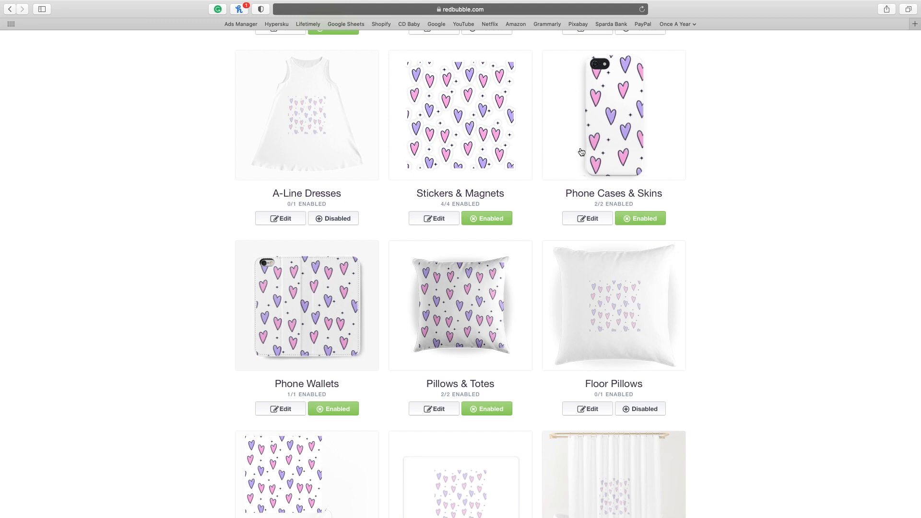
click(593, 217)
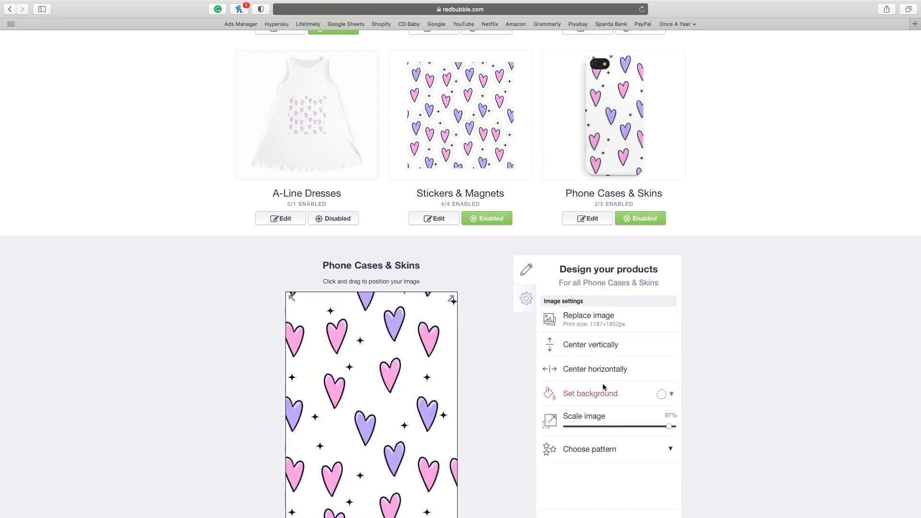
drag(668, 427, 658, 430)
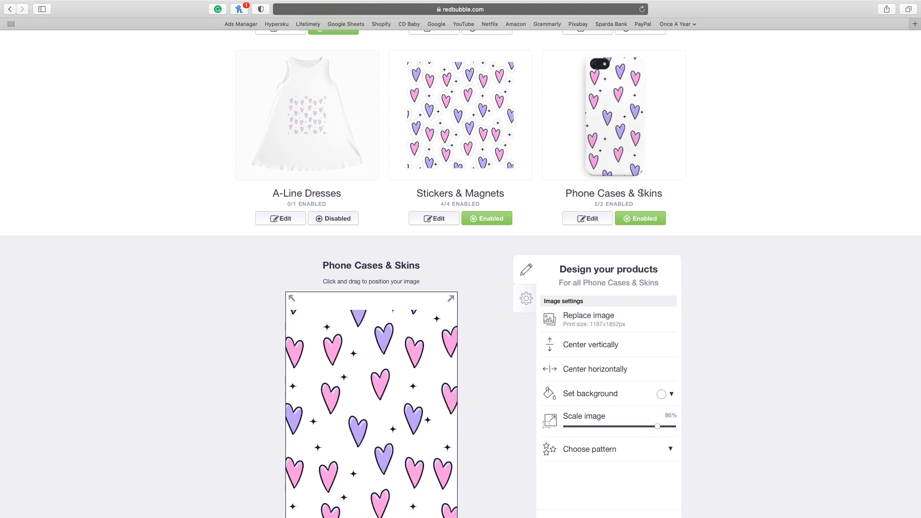
scroll(670, 165, down, 5)
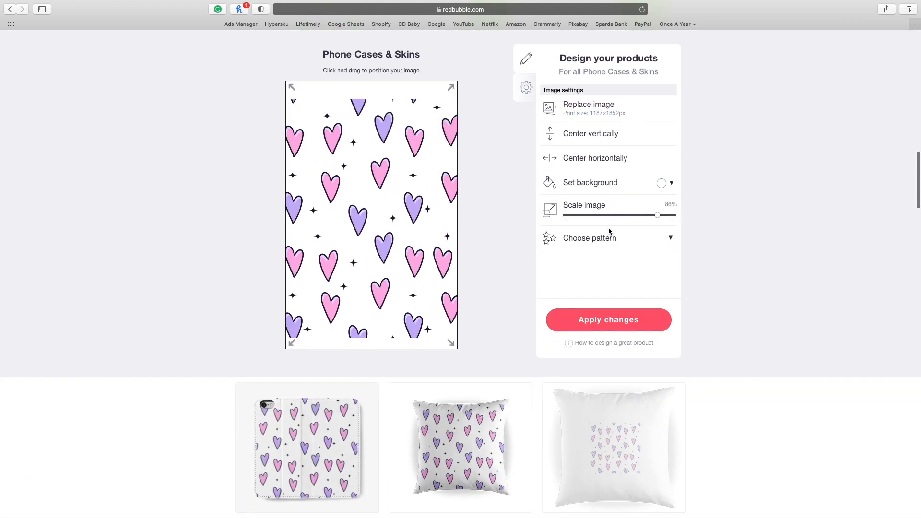
- Scale the hearts pattern on Backpacks to 86%, place it over the front pocket area and apply the changes
scroll(593, 313, down, 2)
scroll(593, 313, down, 10)
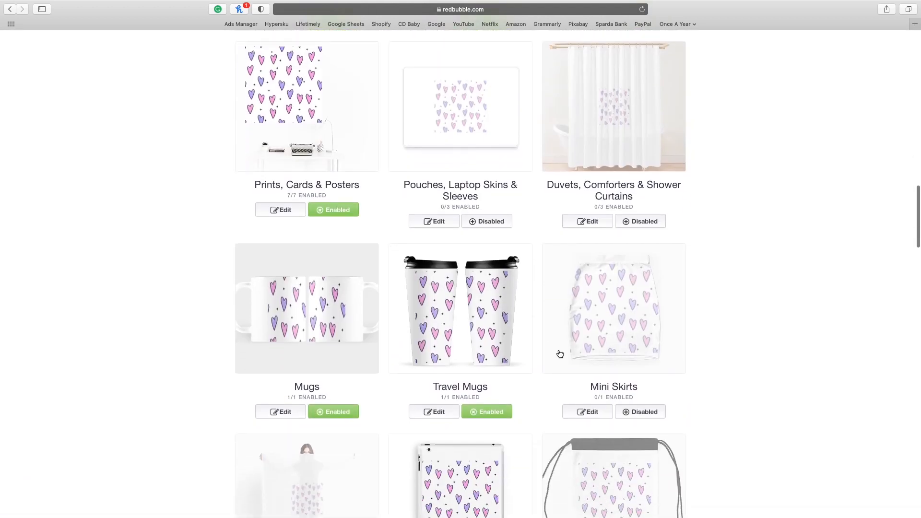
scroll(629, 378, down, 8)
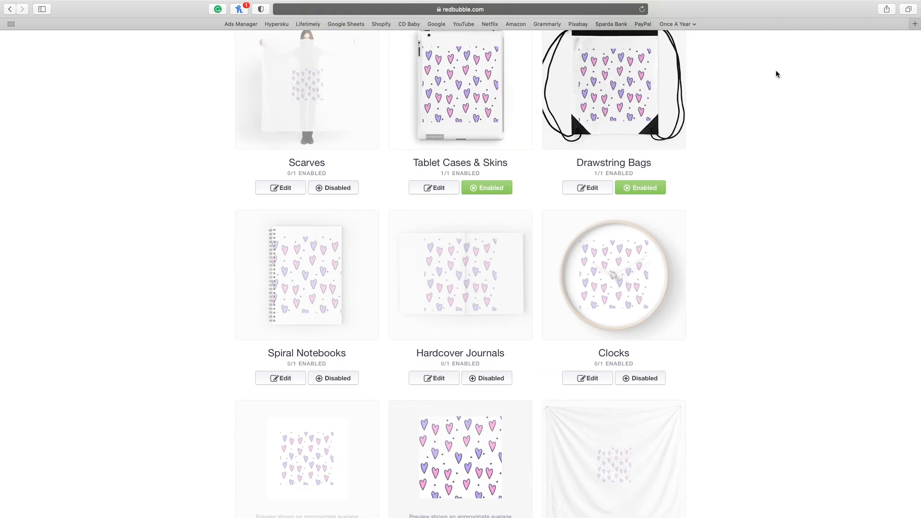
scroll(636, 151, down, 15)
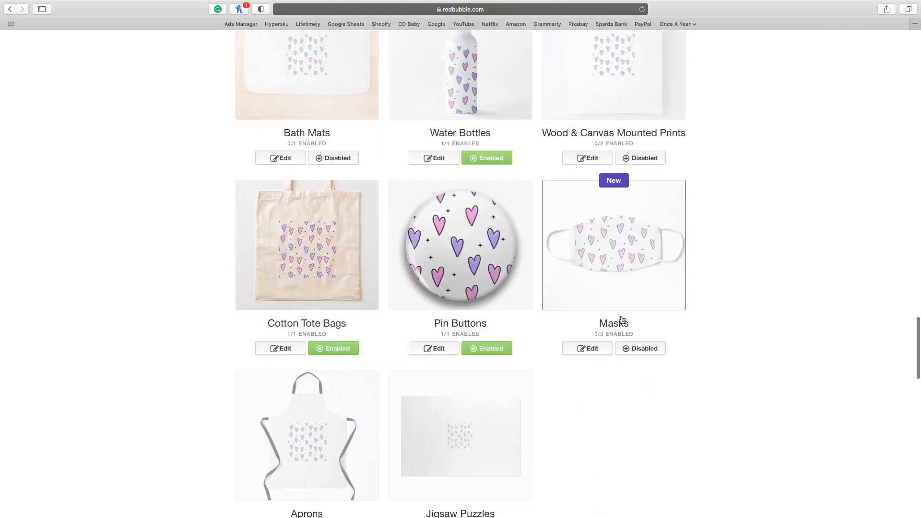
click(587, 403)
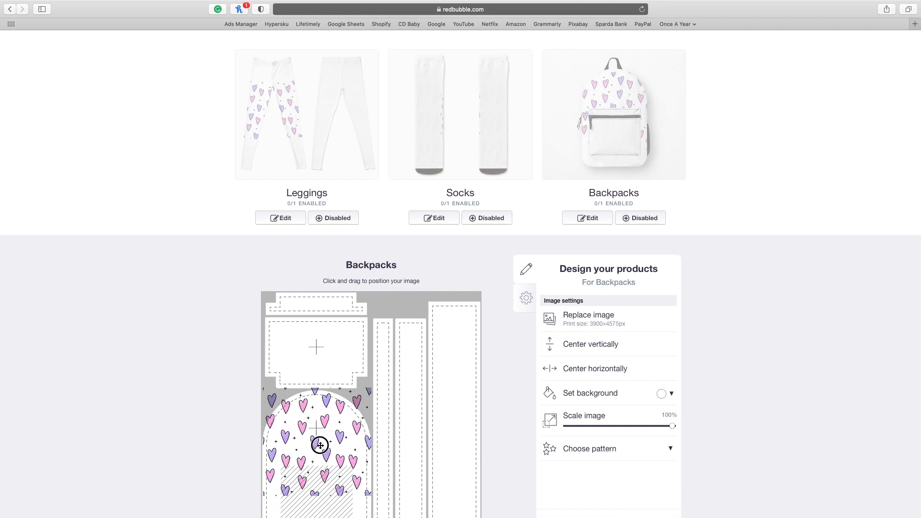
drag(667, 431, 658, 426)
scroll(599, 366, down, 3)
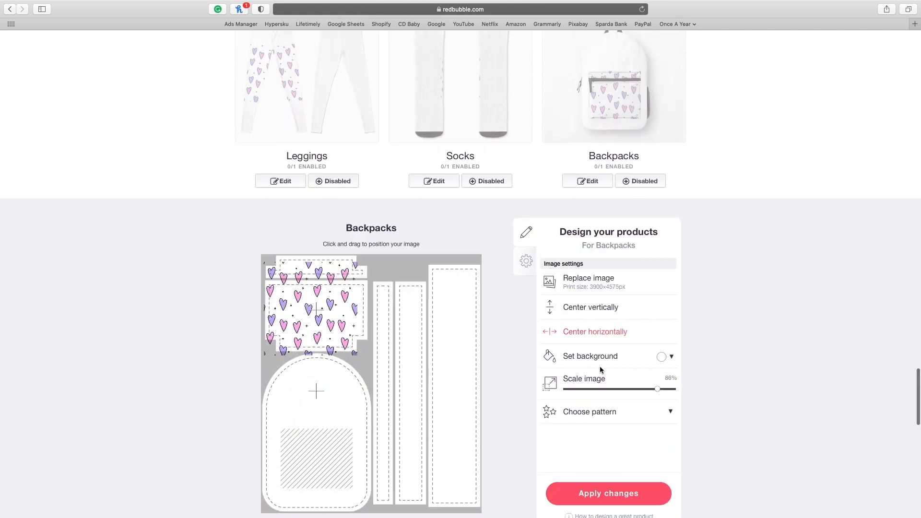
click(608, 474)
- Enable the design on Clocks and publish the work under the title Purple Hearts
scroll(465, 398, down, 3)
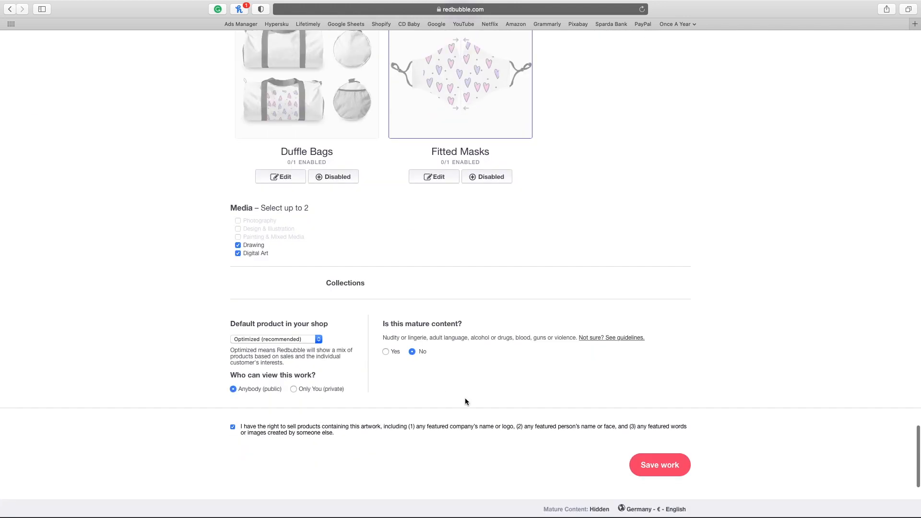
scroll(606, 413, up, 20)
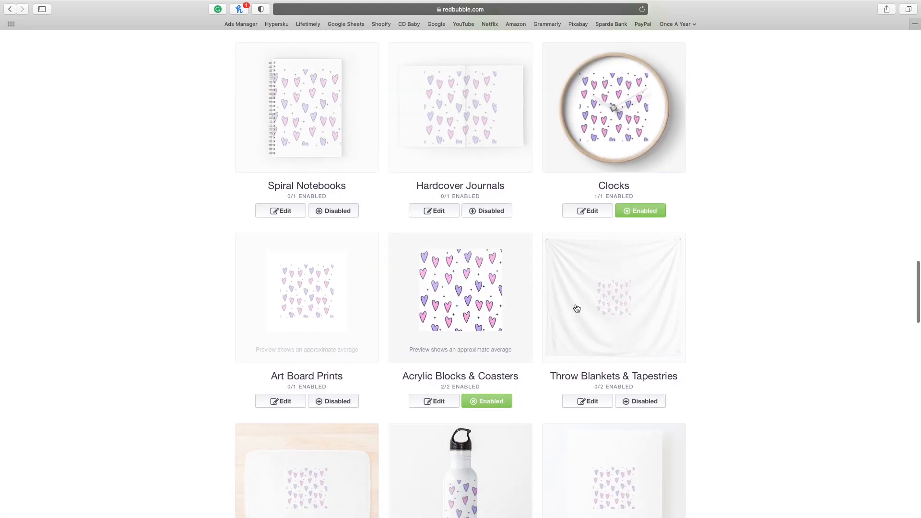
scroll(535, 160, up, 10)
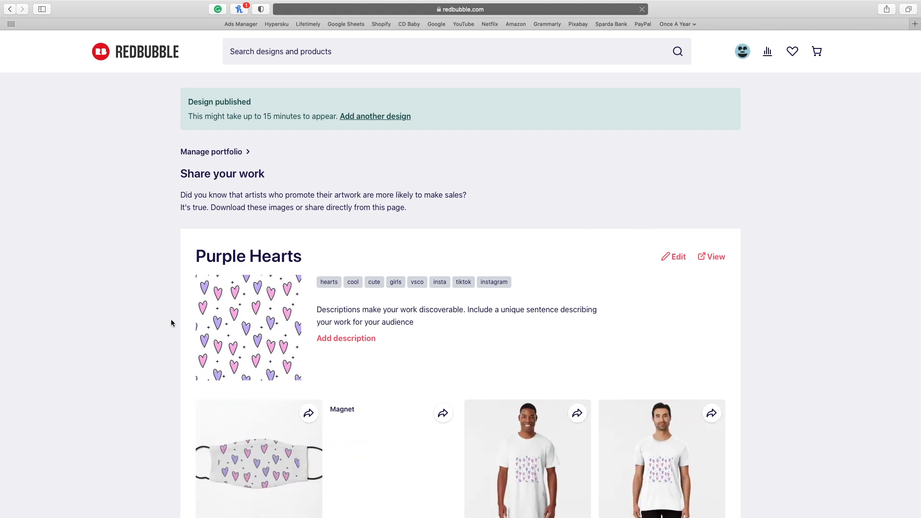
- Examine the product previews of the published Purple Hearts design, from masks and shirts to bottles and greeting cards
scroll(321, 335, down, 2)
scroll(305, 335, down, 2)
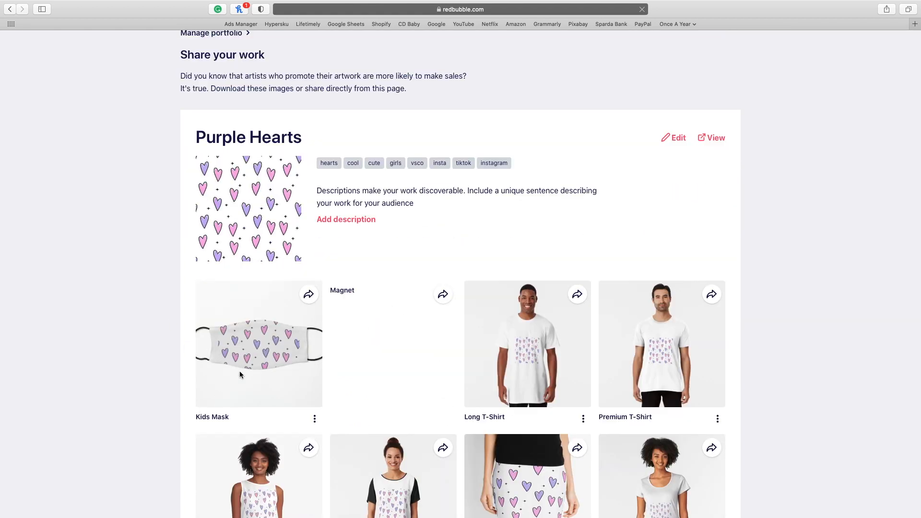
scroll(393, 345, down, 2)
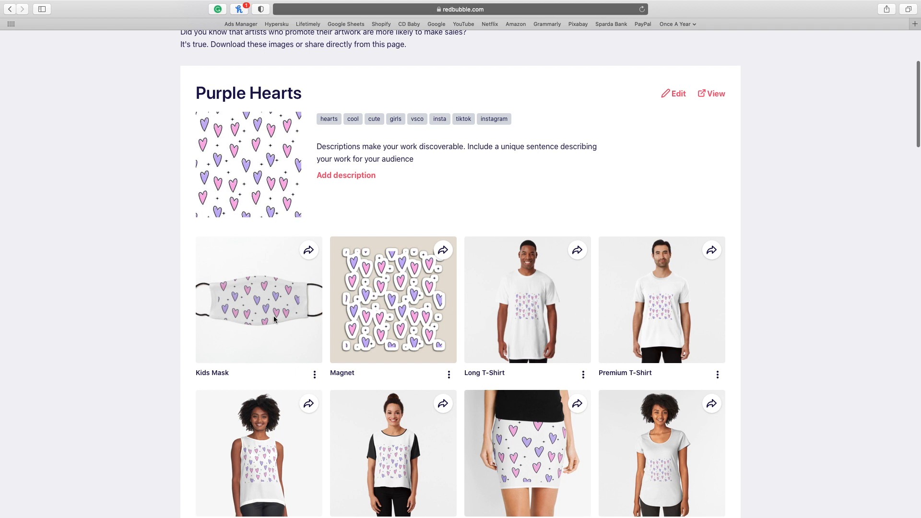
scroll(381, 324, down, 1)
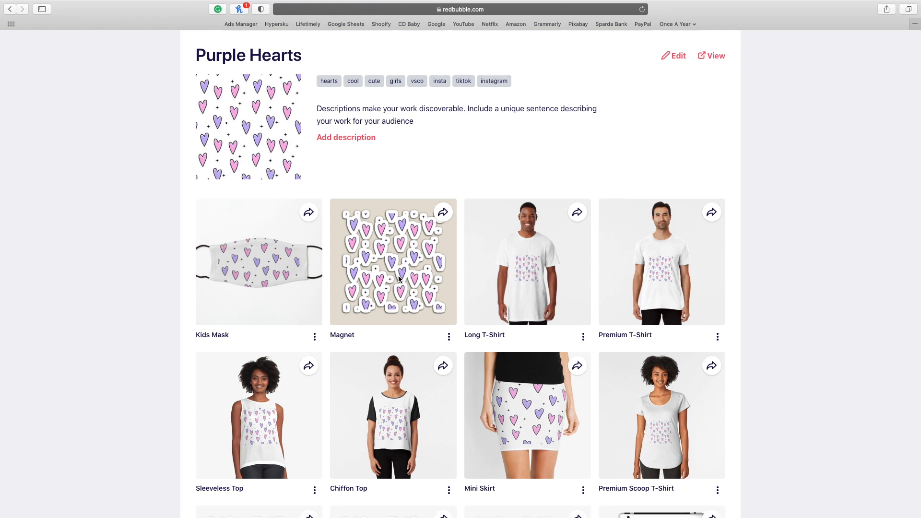
scroll(429, 323, down, 3)
scroll(532, 355, down, 2)
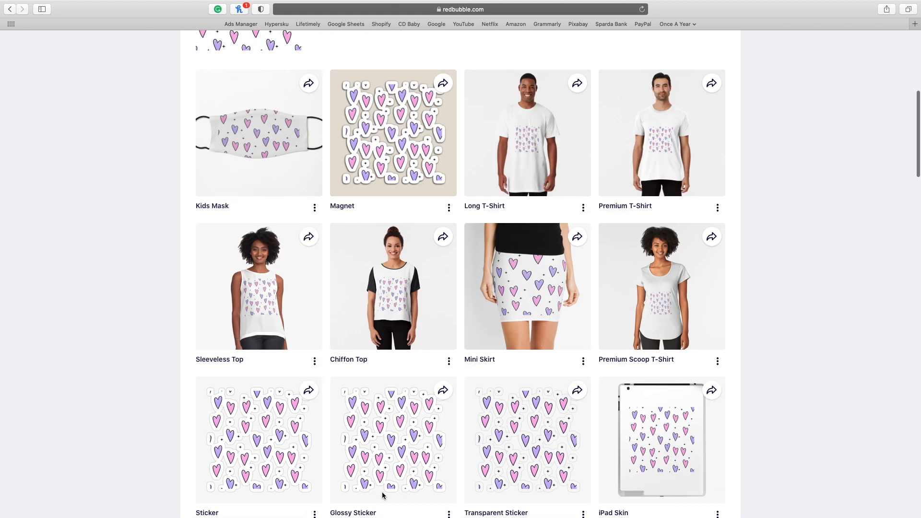
scroll(682, 427, down, 5)
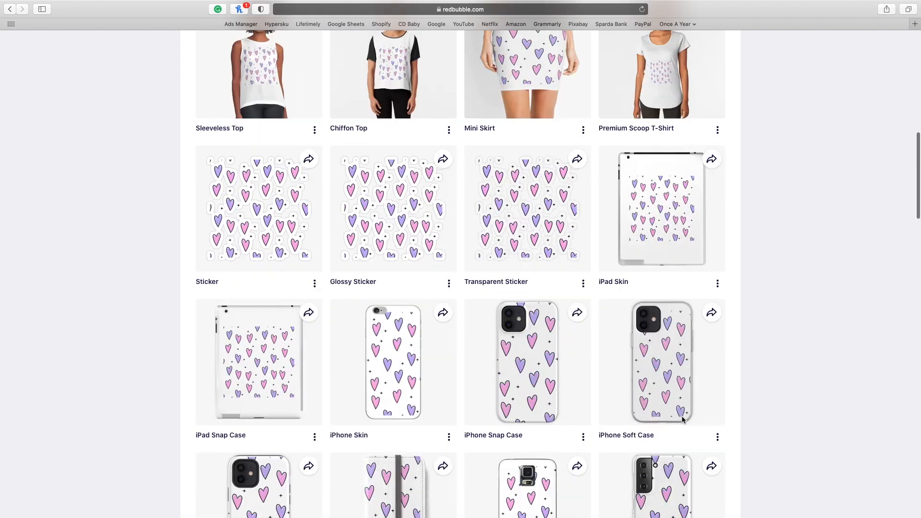
scroll(678, 423, down, 20)
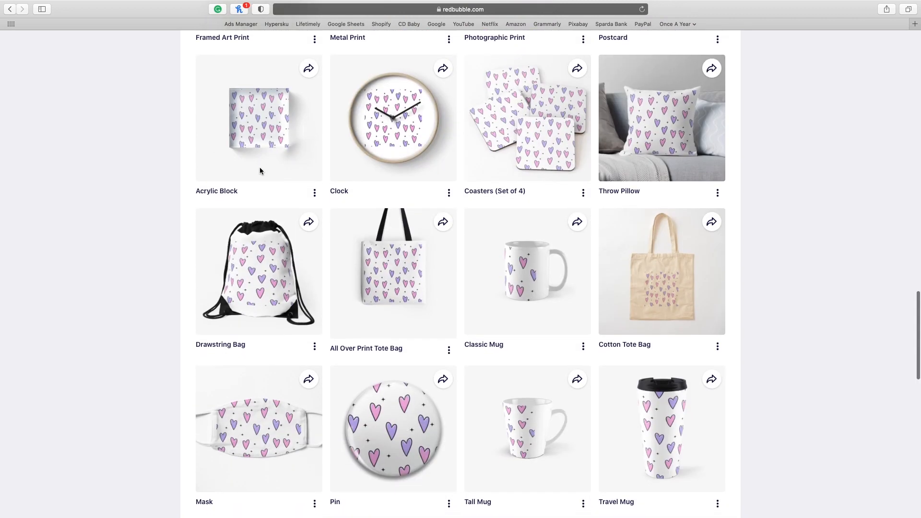
scroll(438, 261, down, 3)
scroll(441, 264, down, 4)
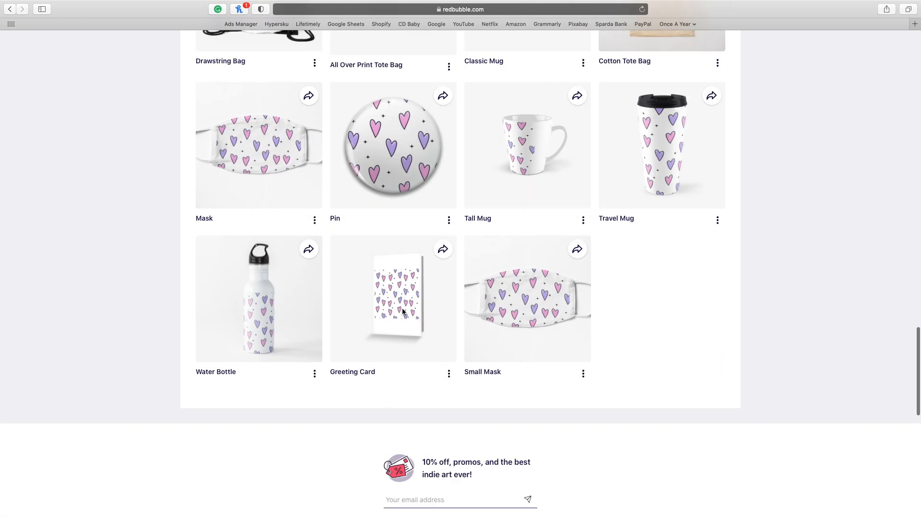
scroll(553, 261, up, 1)
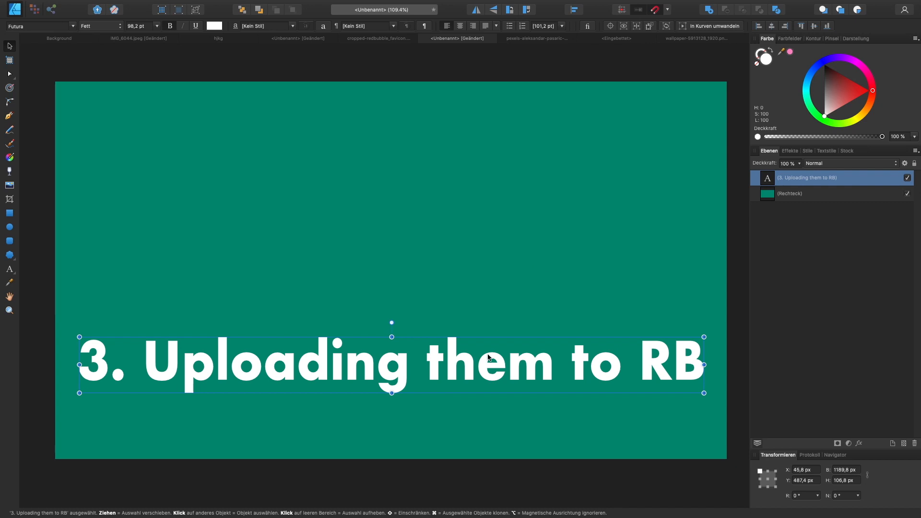
- Switch back to the green title document in Affinity Designer and delete the "3. Uploading them to RB" text
key(Delete)
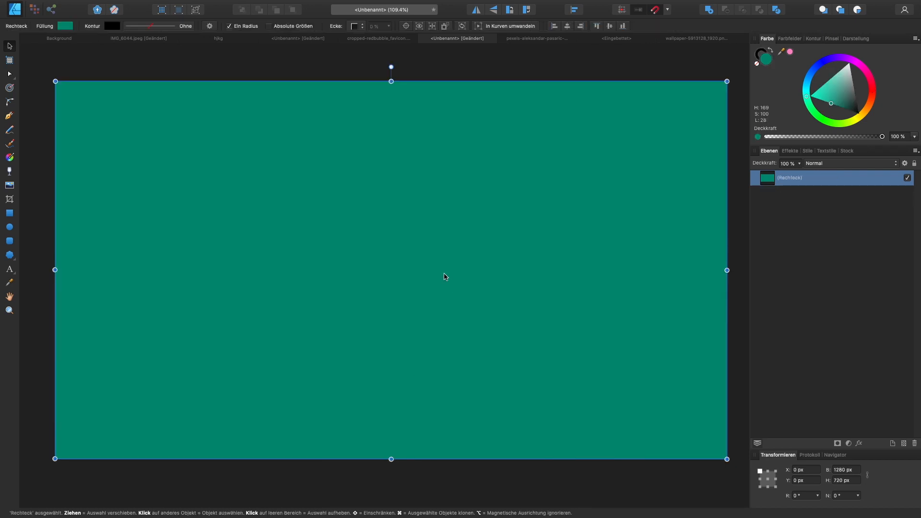
scroll(444, 274, up, 1)
scroll(202, 235, down, 1)
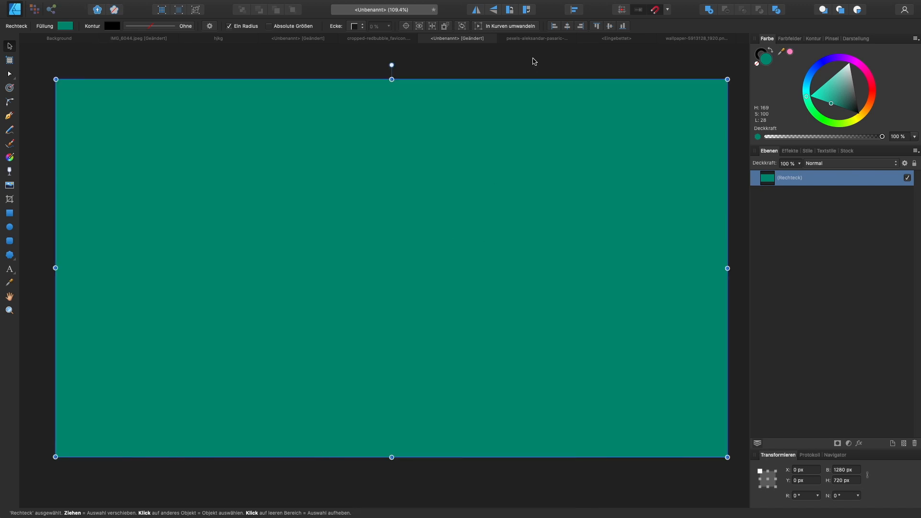
- In the pexels-aleksandar document, enlarge the Namaste Buddha image to 3780.4 × 4417.3 px and position it at X -274.8 px, Y 62.7 px
click(537, 38)
mouse_move(506, 241)
mouse_down()
mouse_move(545, 237)
mouse_move(506, 238)
mouse_up()
click(324, 231)
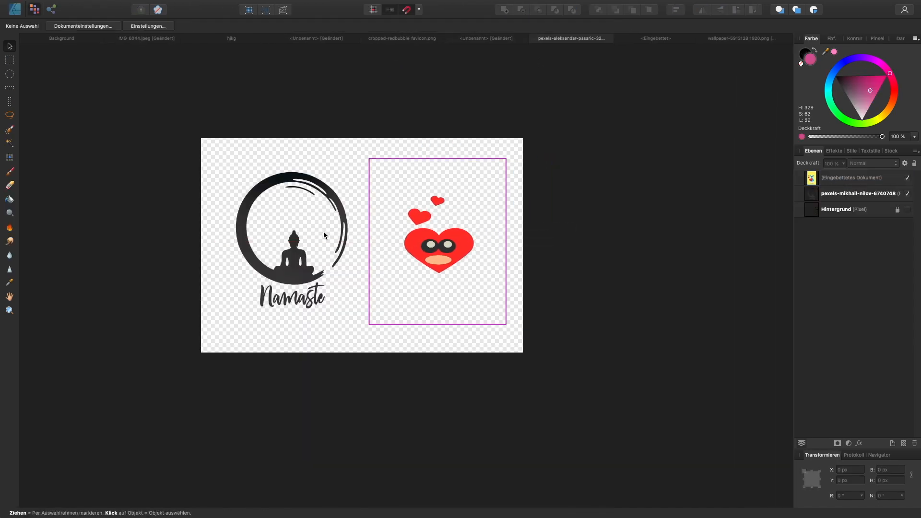
click(345, 232)
drag(346, 231, 402, 243)
drag(349, 234, 314, 231)
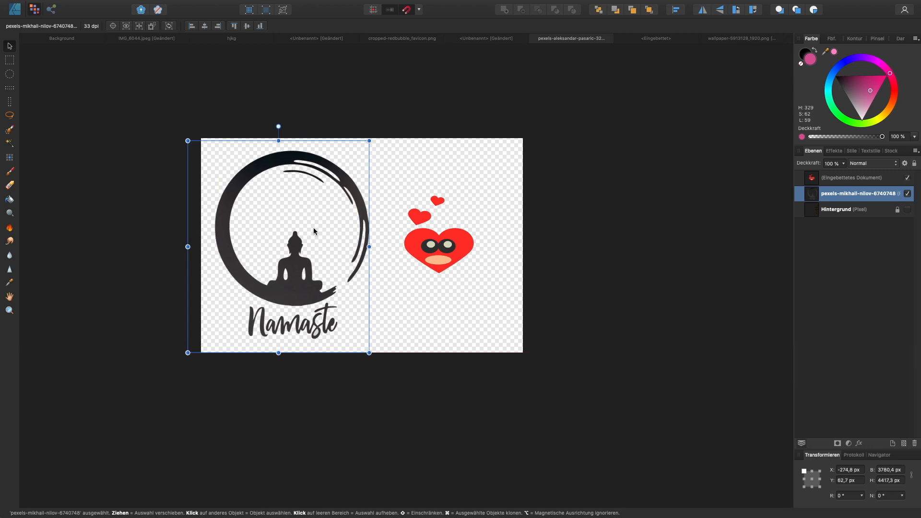